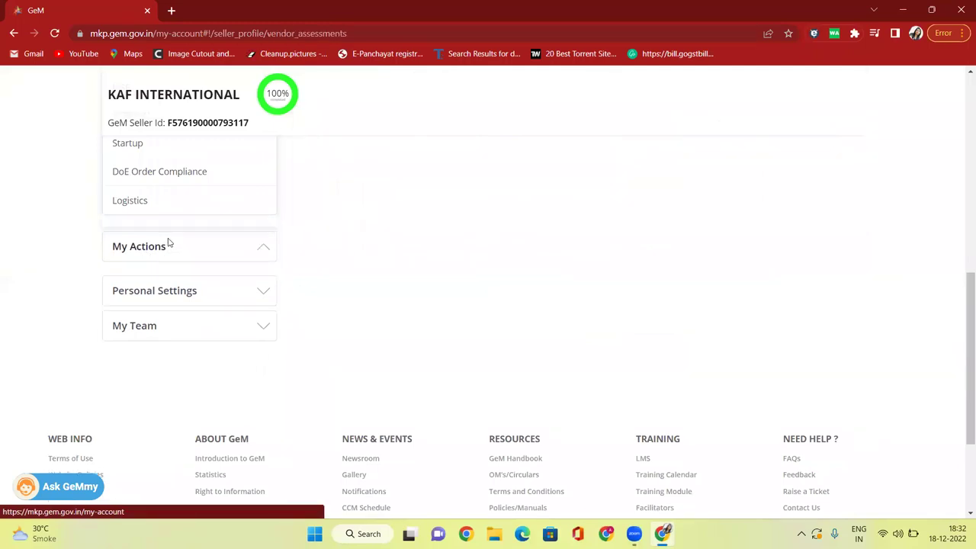
Open the OEM Panel and copy the category name Dehumidifier from the OEM Actions table.
scroll(195, 276, "down", 1)
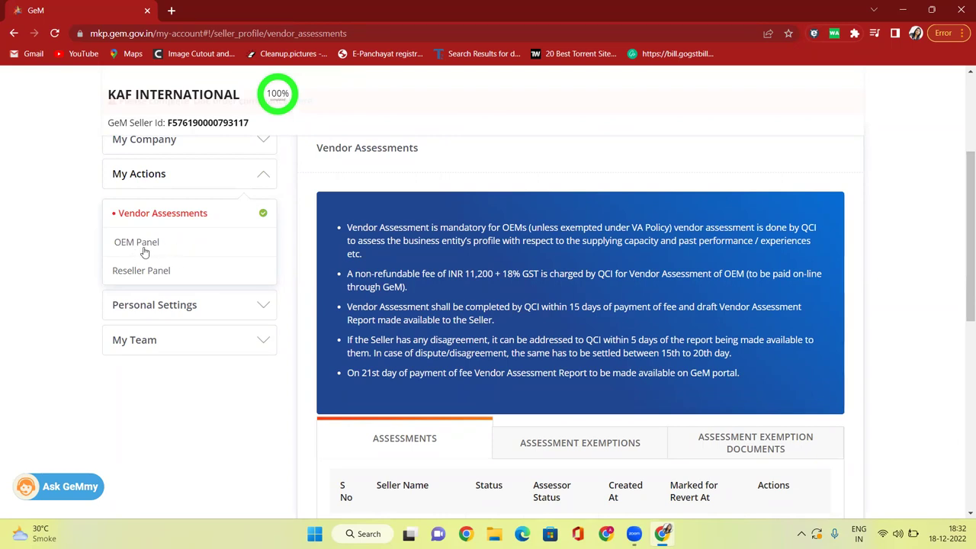
left_click(131, 243)
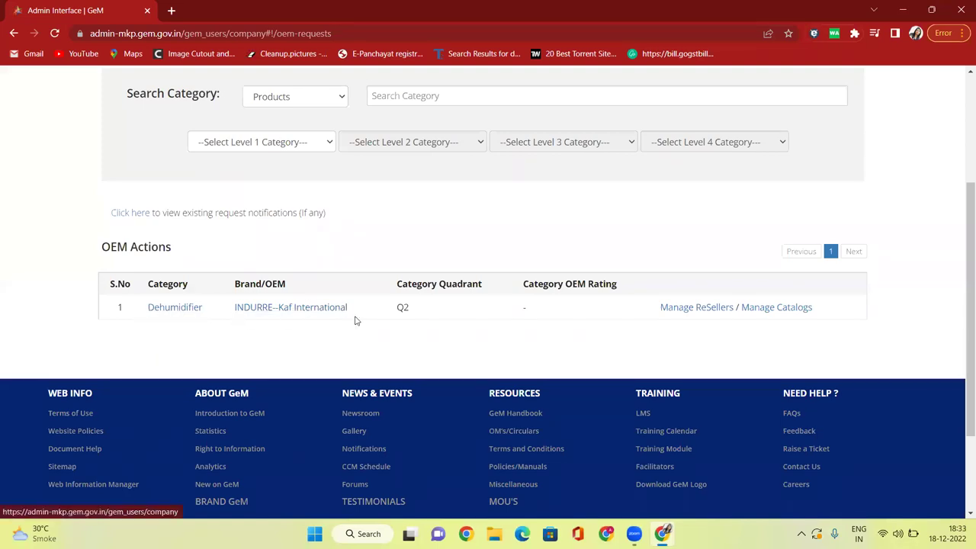
triple_click(279, 308)
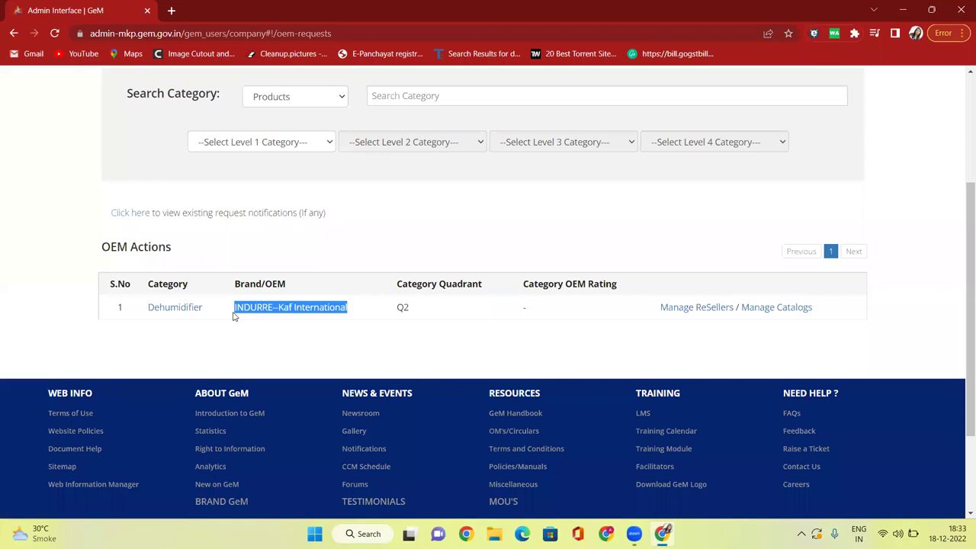
left_click_drag(204, 308, 147, 307)
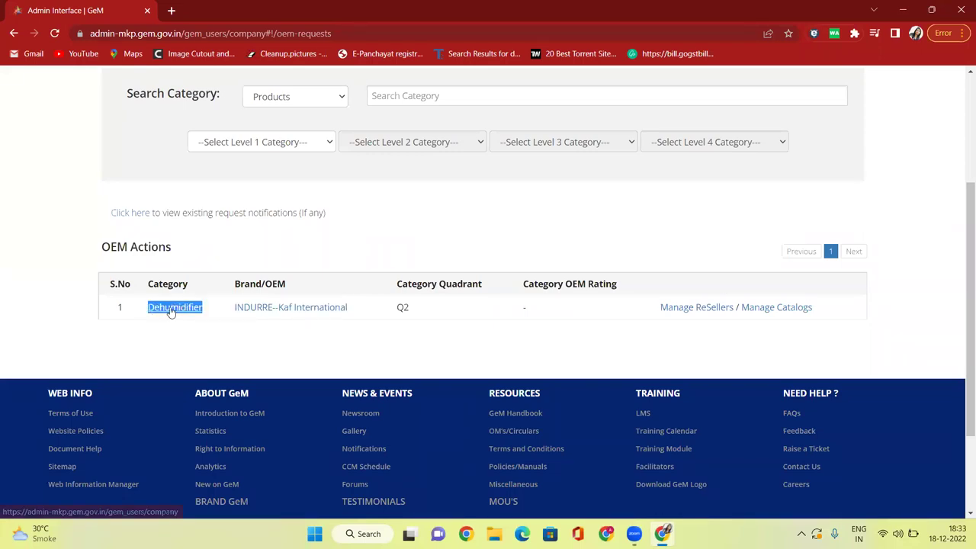
right_click(172, 309)
left_click(202, 208)
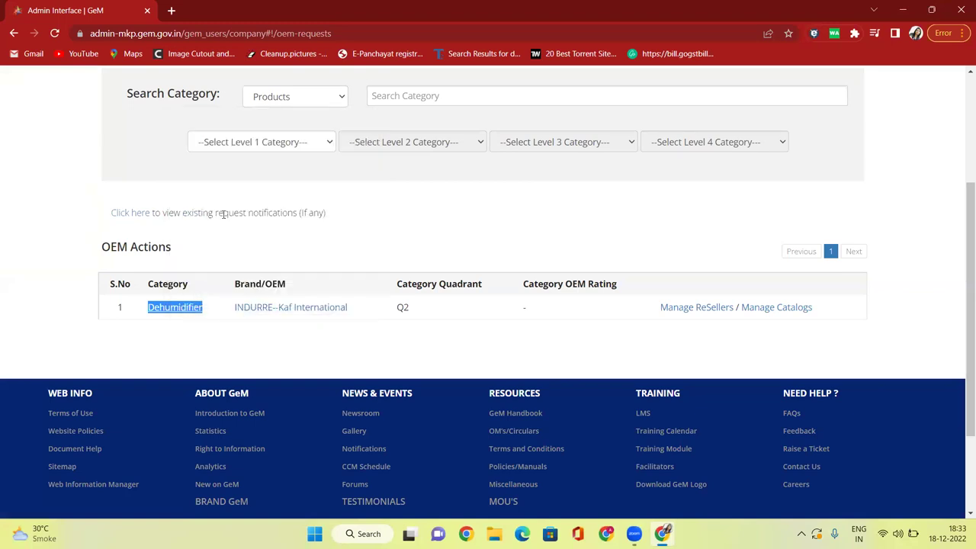
Open the search for the seller's own product offerings in a new browser tab and switch to that tab.
scroll(458, 279, "up", 2)
scroll(458, 279, "up", 1)
mouse_move(721, 122)
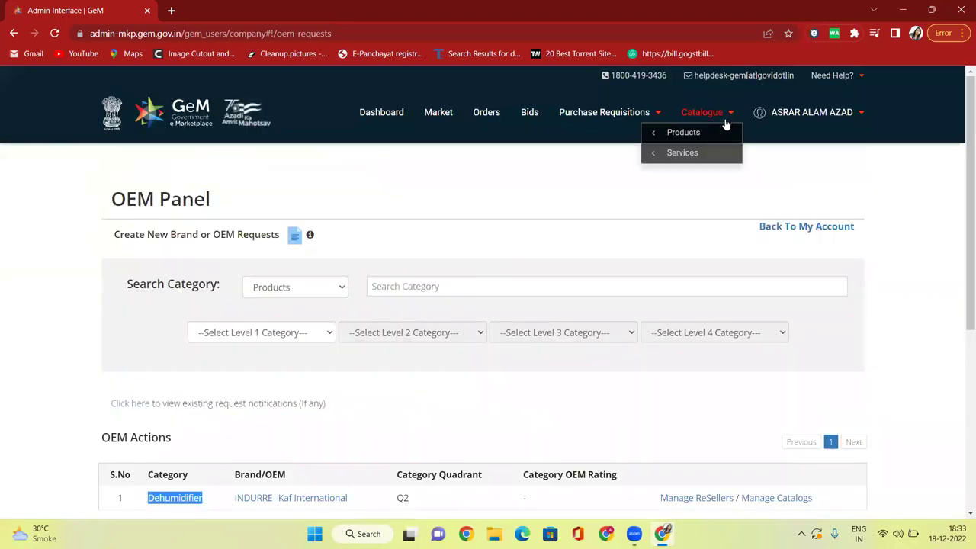
mouse_move(648, 137)
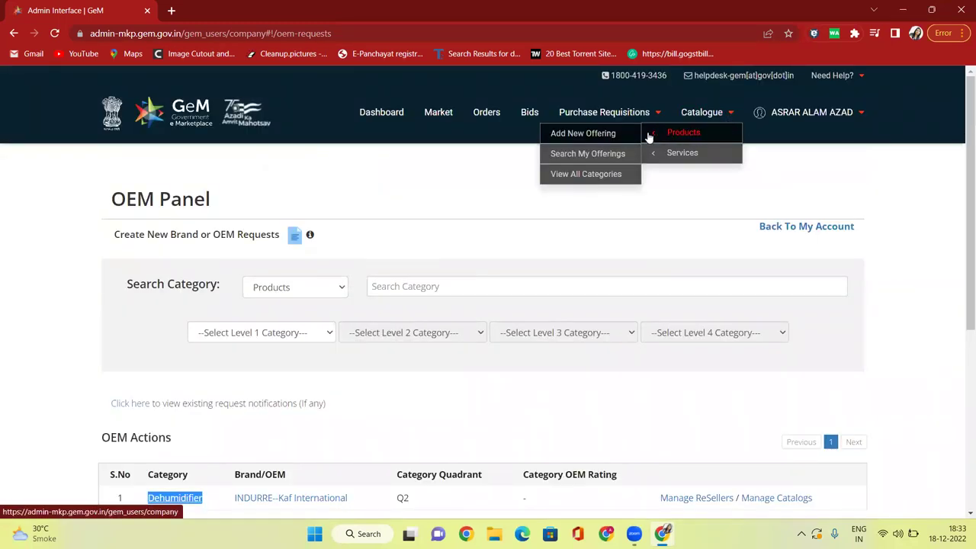
right_click(572, 155)
left_click(615, 168)
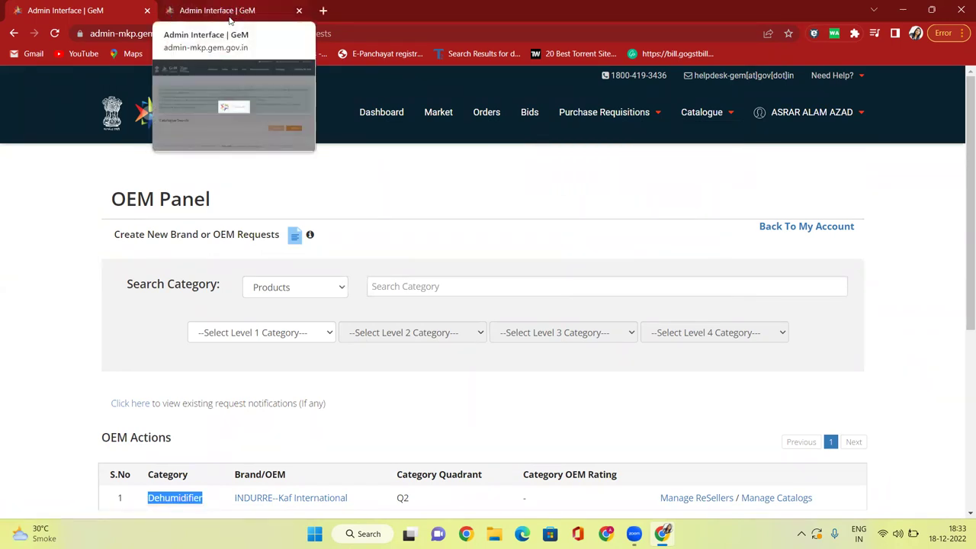
left_click(234, 13)
Display the Brand / OEM Requests list of the product catalogue.
scroll(624, 282, "down", 4)
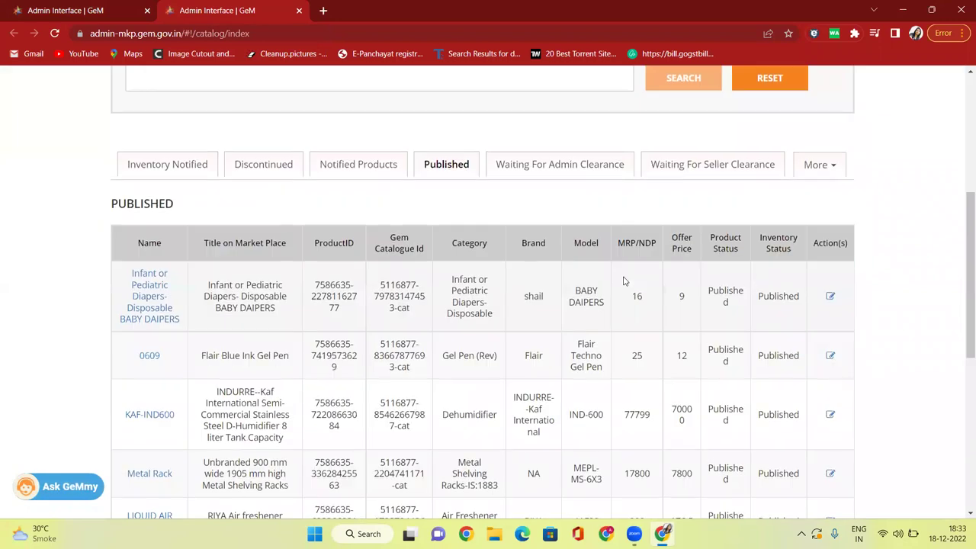
left_click(832, 172)
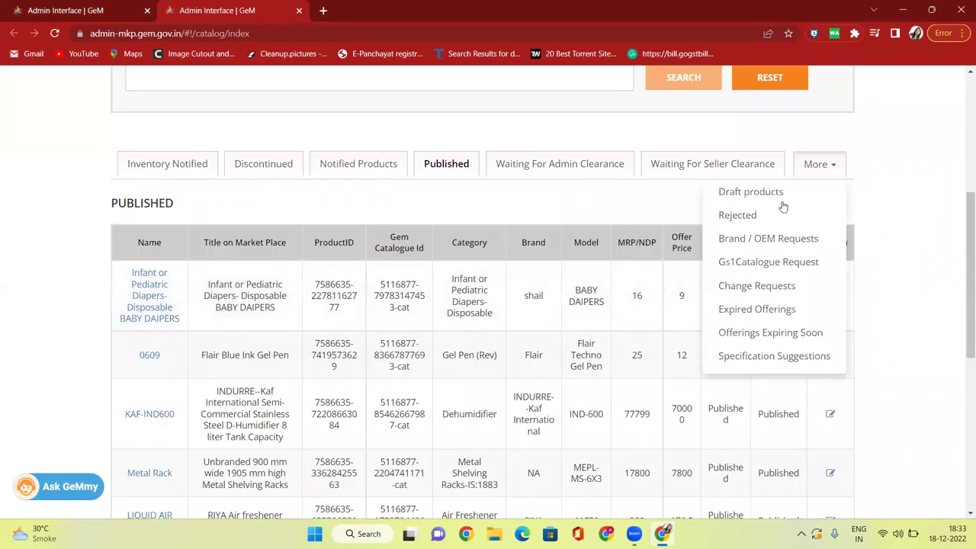
left_click(769, 239)
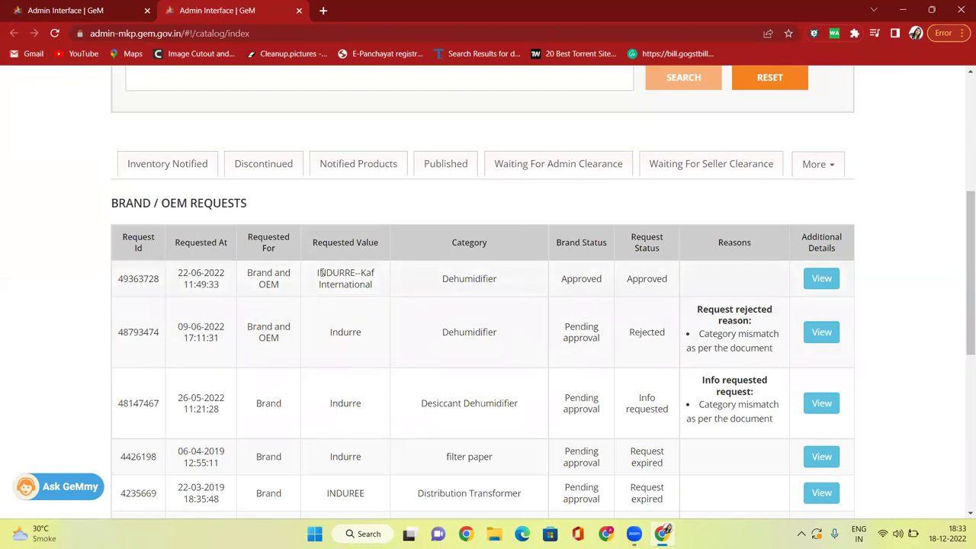
Examine the brand status and the requested type, brand only or brand and OEM, of the listed requests.
left_click_drag(315, 274, 287, 295)
left_click_drag(563, 279, 603, 279)
scroll(251, 321, "down", 1)
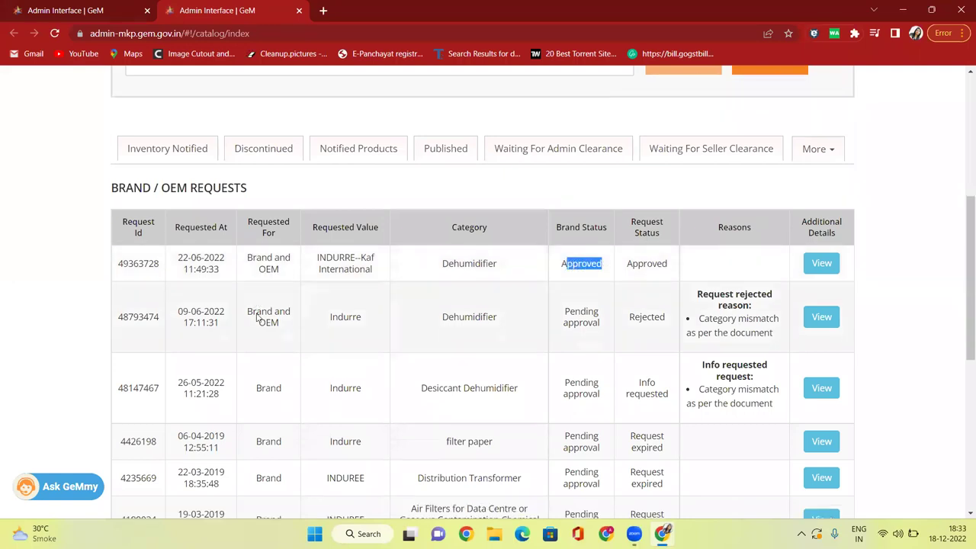
scroll(289, 324, "up", 1)
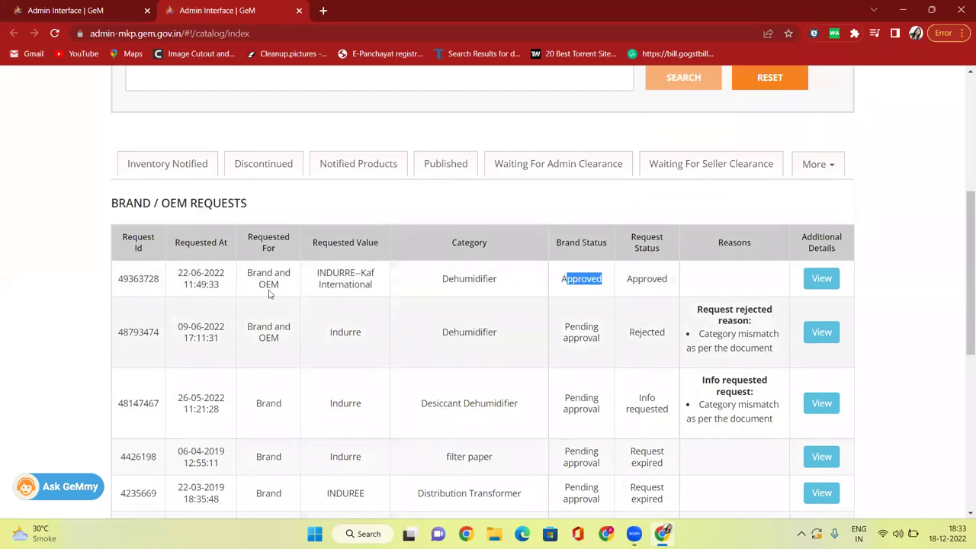
mouse_move(248, 273)
left_mouse_down()
mouse_move(268, 275)
mouse_move(287, 294)
mouse_move(245, 276)
left_mouse_up()
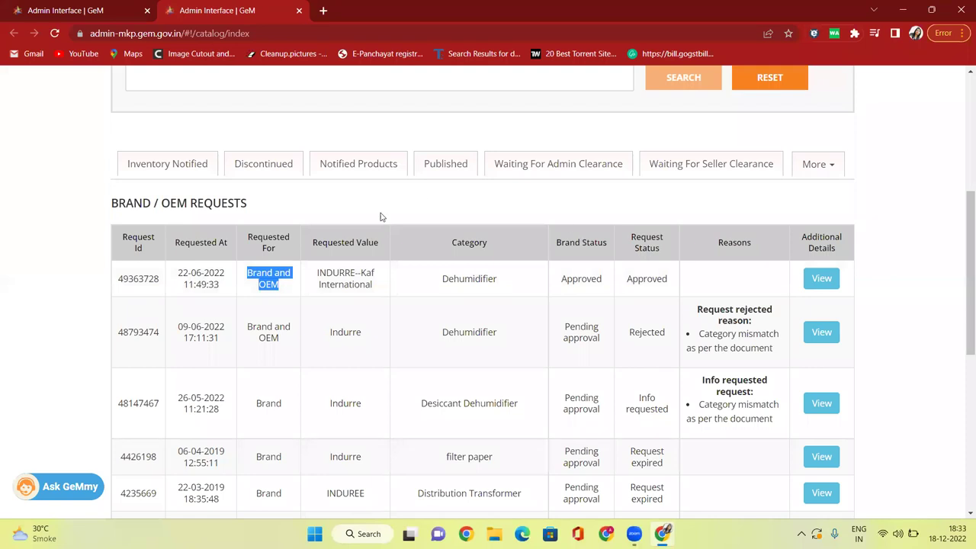
left_click_drag(258, 402, 296, 407)
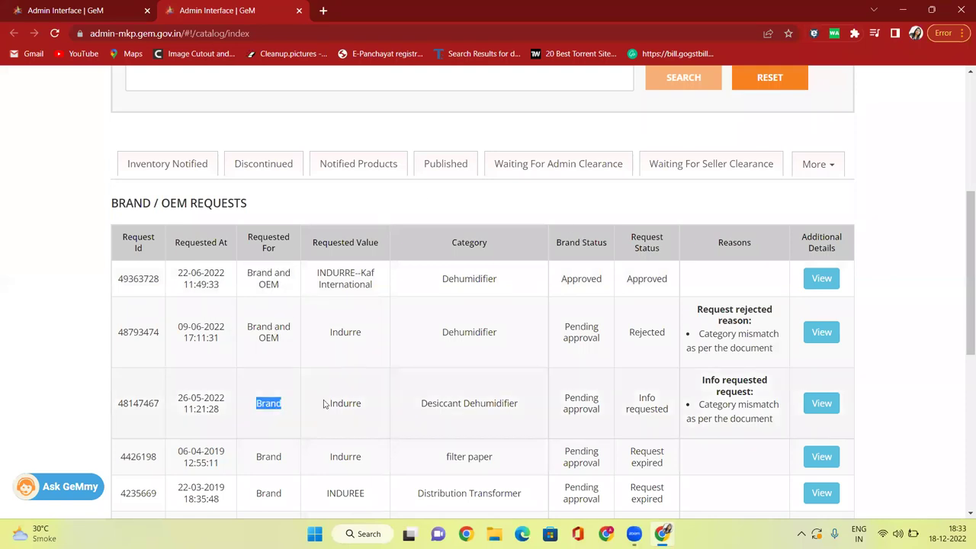
scroll(254, 328, "up", 1)
left_click(250, 335)
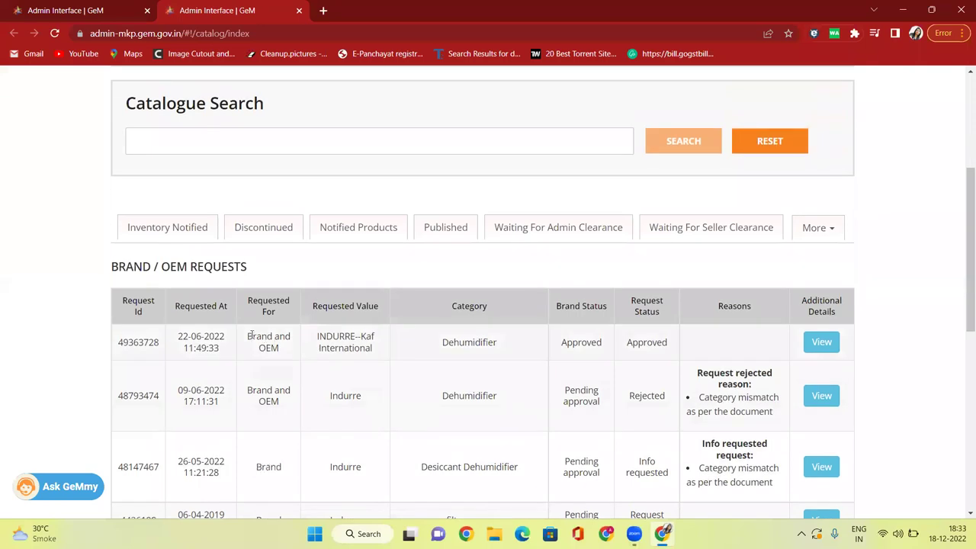
left_click_drag(249, 336, 282, 353)
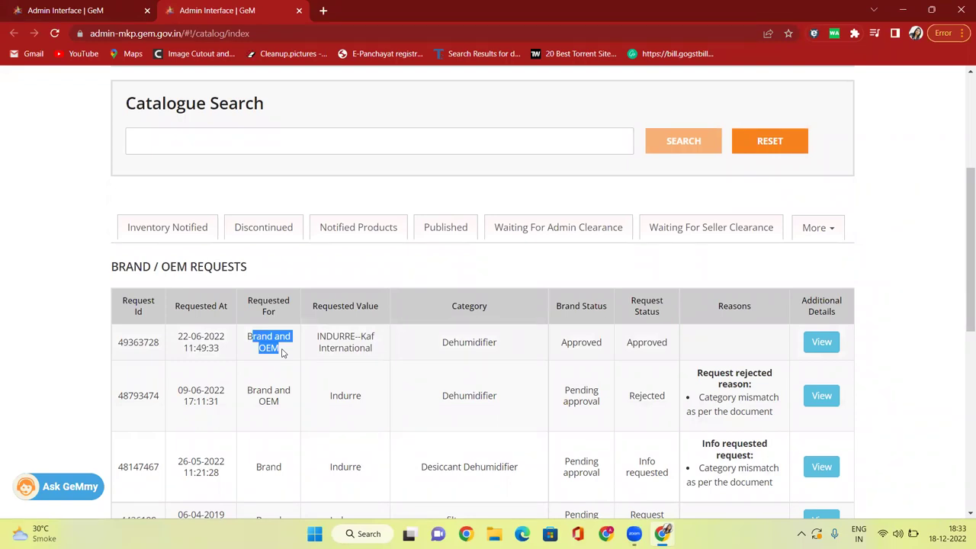
left_click_drag(281, 353, 242, 342)
Start a new product offering and assign it the category Humidity control>>Dehumidifier.
scroll(412, 331, "up", 4)
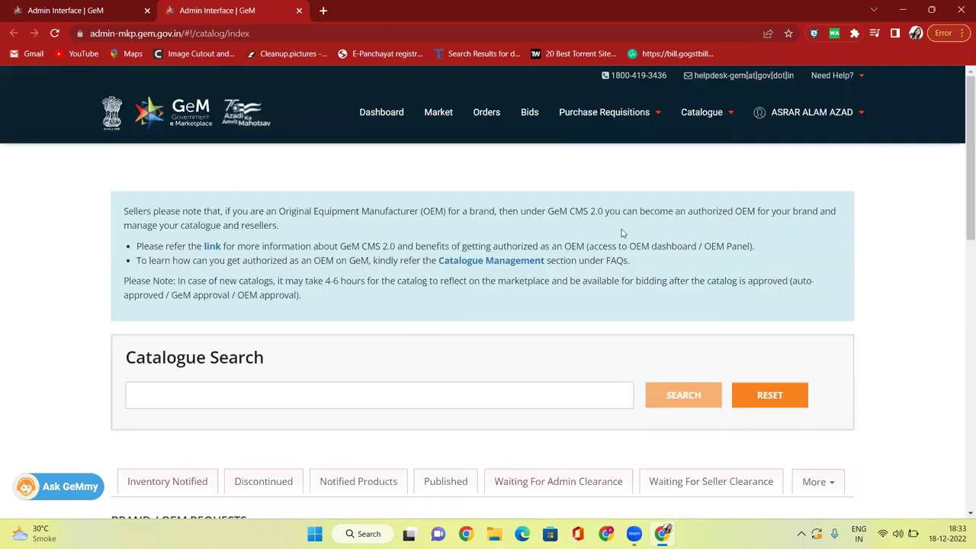
mouse_move(738, 122)
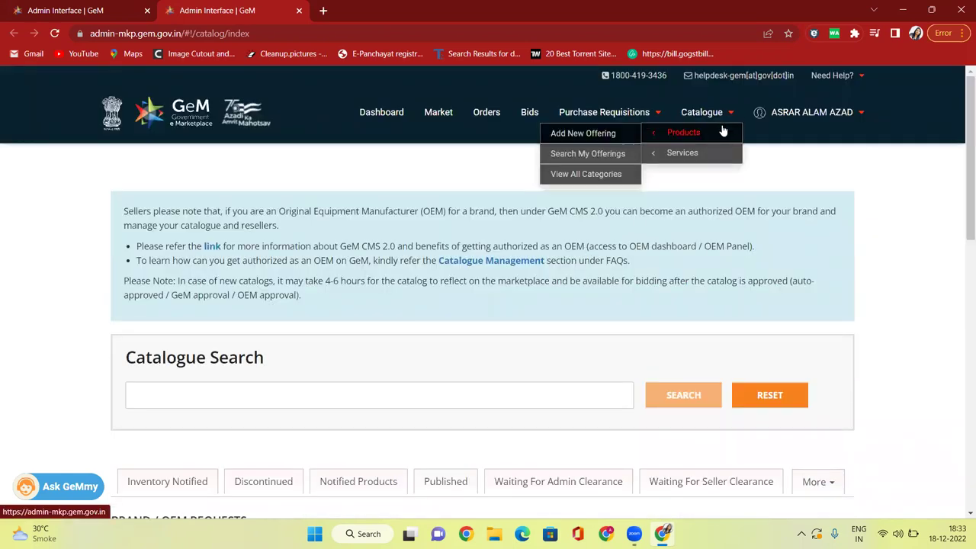
mouse_move(710, 134)
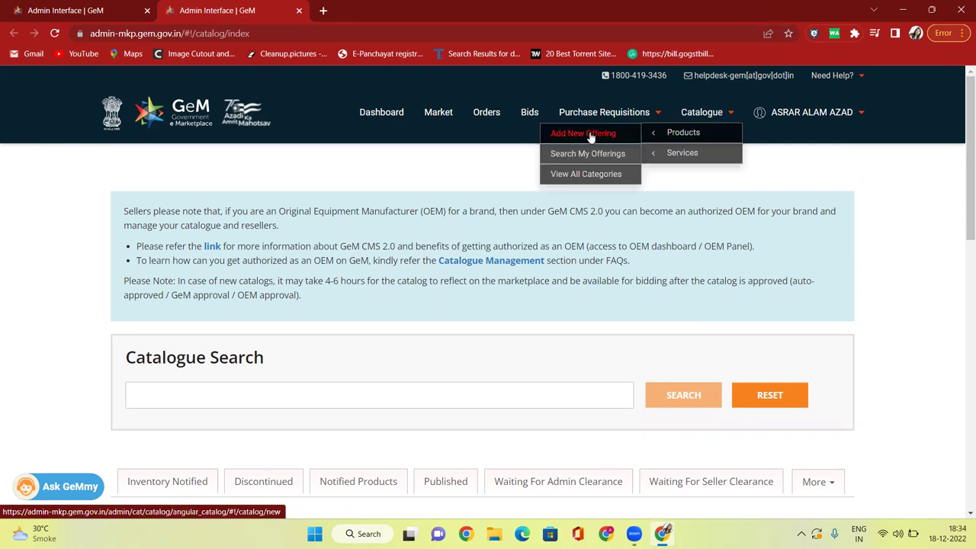
left_click(590, 134)
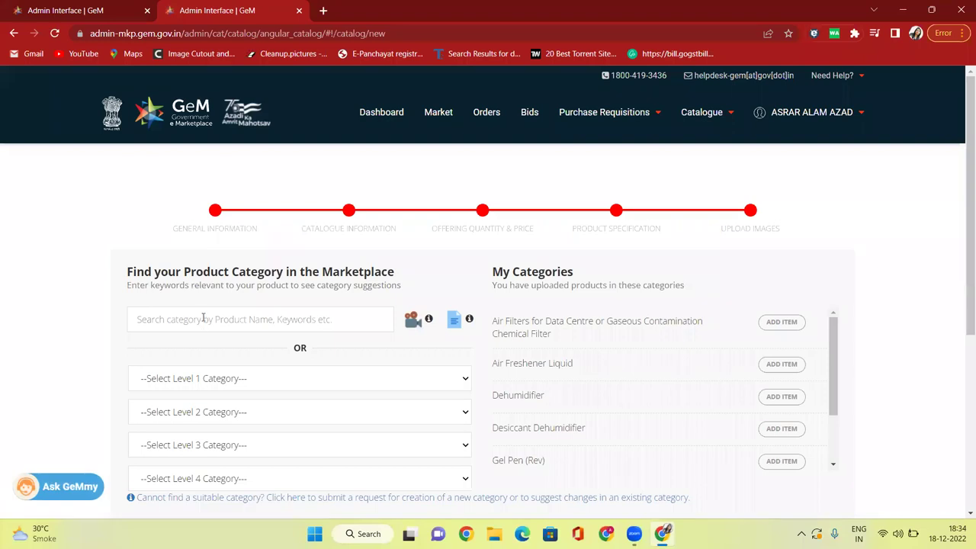
left_click(203, 319)
type("Dehumidifier")
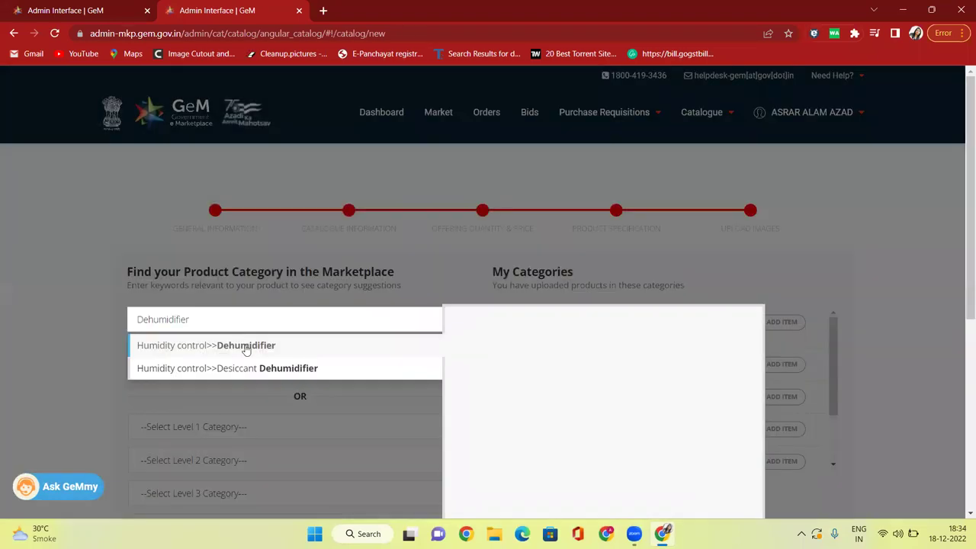
mouse_move(245, 346)
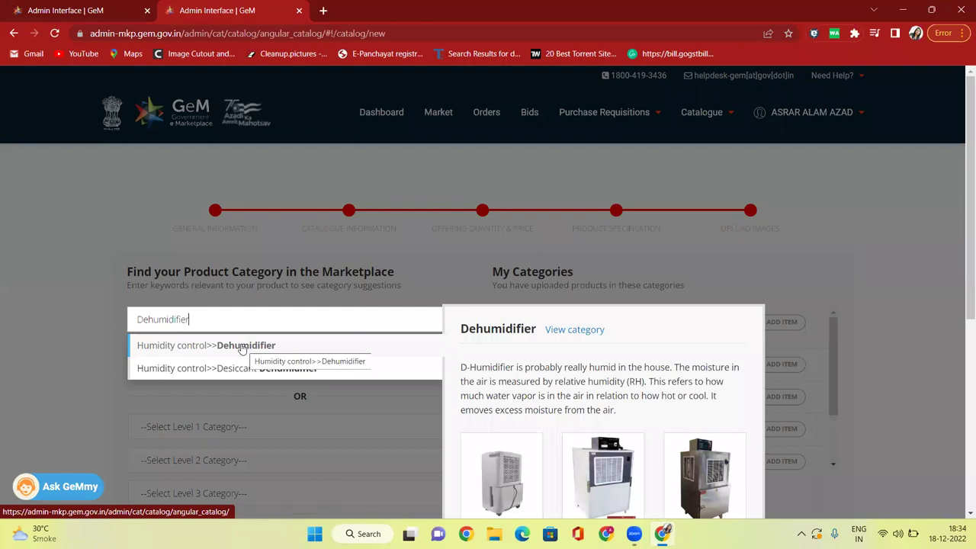
left_click(241, 347)
Check the Brand/OEM name registered for the Dehumidifier category in the OEM Panel.
left_click(86, 13)
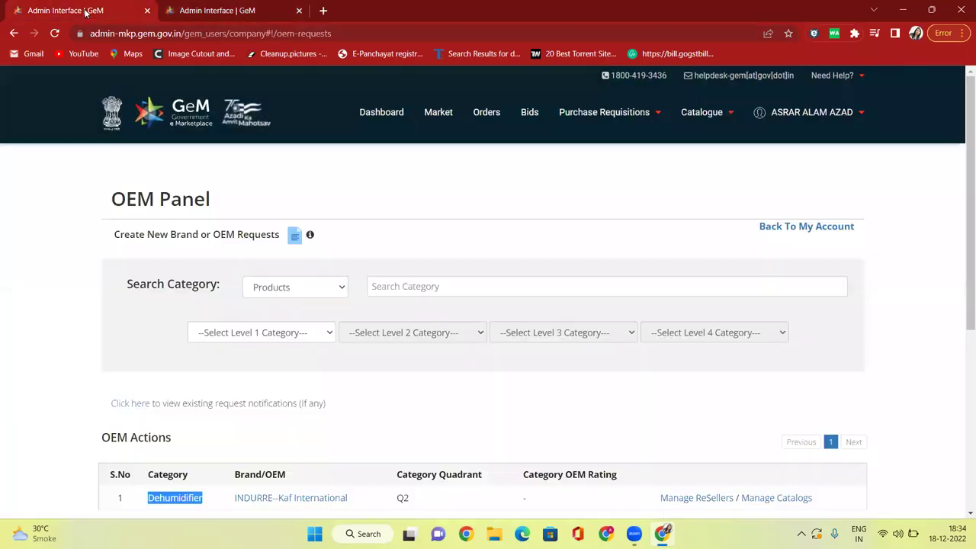
scroll(347, 351, "down", 3)
left_click(288, 348)
left_click_drag(361, 313, 232, 309)
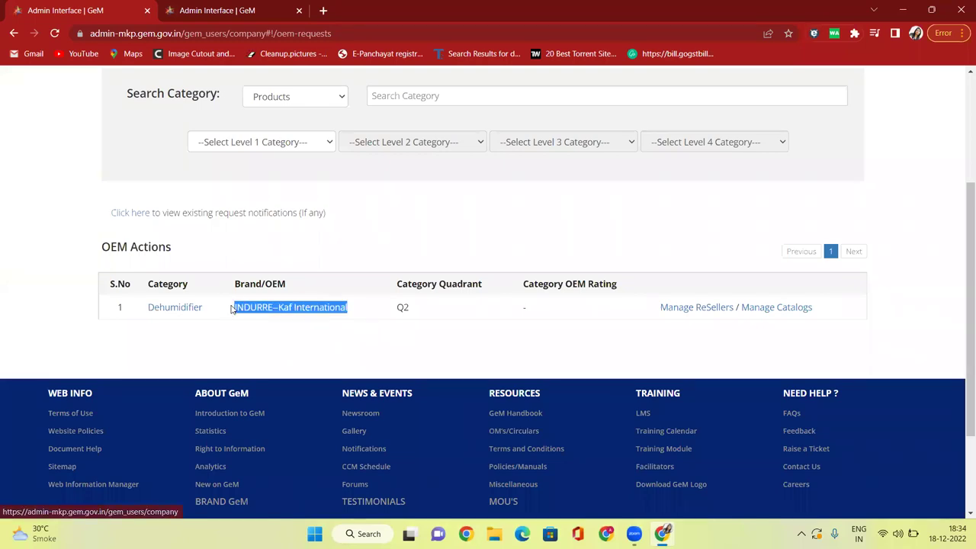
left_click(219, 10)
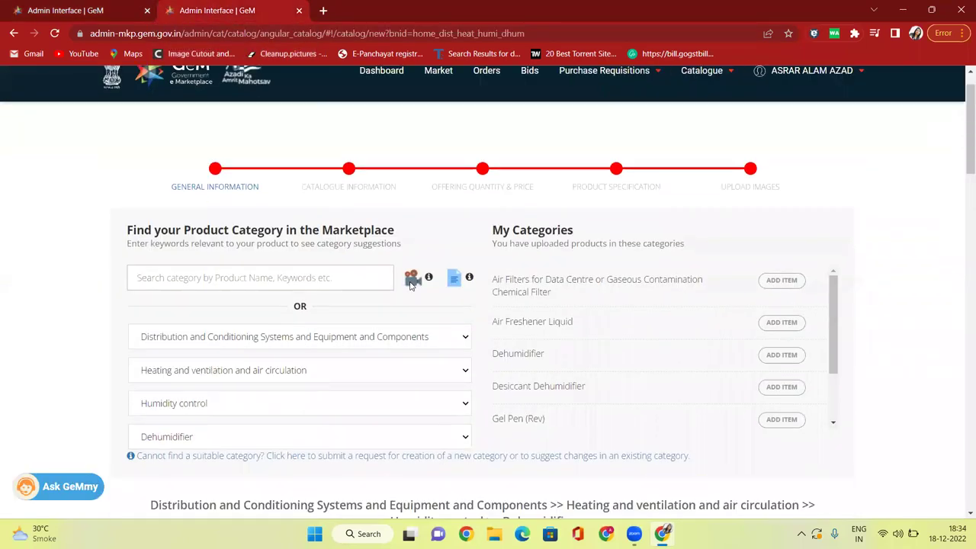
left_click(79, 10)
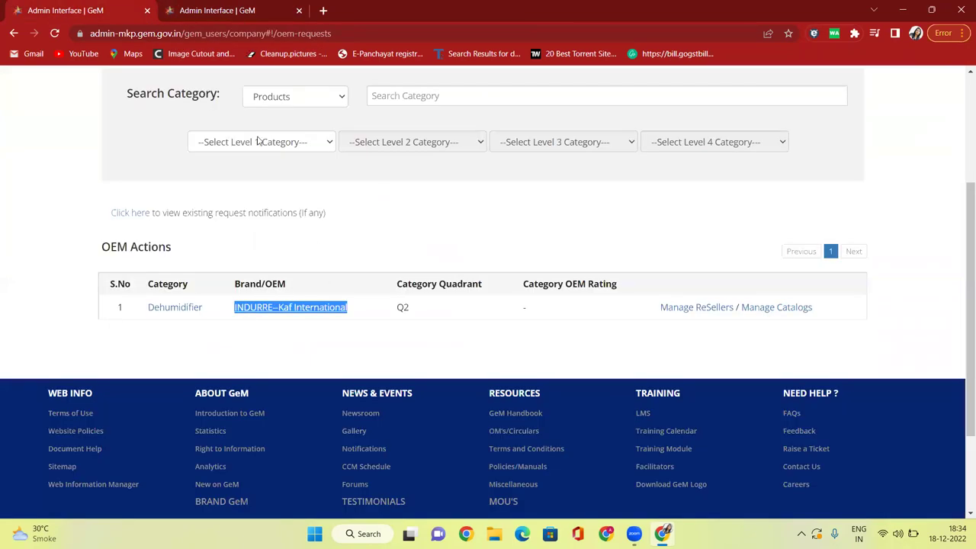
Set the new offering's Brand/OEM to INDURRE--Kaf International.
left_click(264, 10)
scroll(428, 350, "down", 4)
left_click(415, 297)
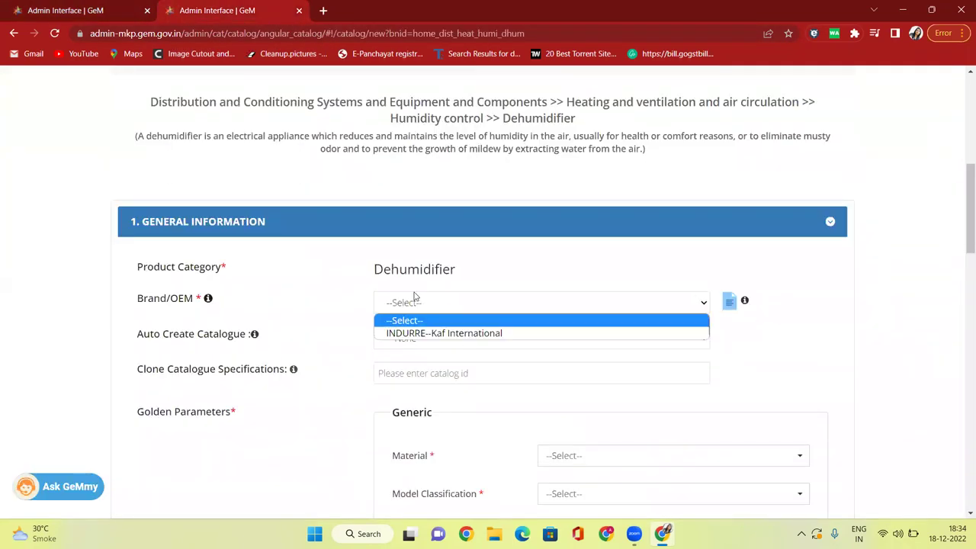
left_click(418, 334)
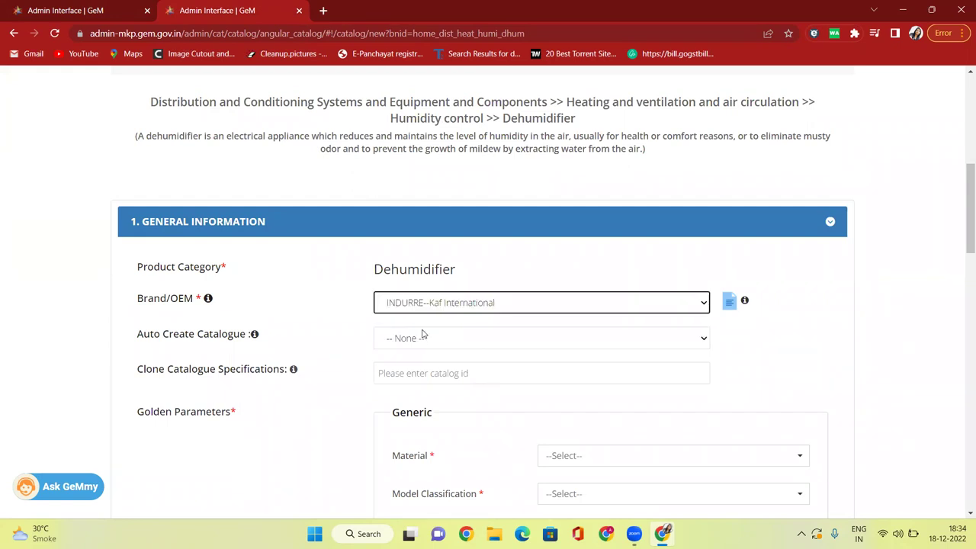
Set the generic parameters Material to Stainless Steel and Model Classification to Domestic.
scroll(420, 321, "down", 3)
left_click(596, 268)
left_click(584, 308)
left_click(586, 305)
left_click(578, 326)
Set the Accuracy to 10 %RH and the Water Tank Capacity to 400 liter.
scroll(578, 332, "down", 2)
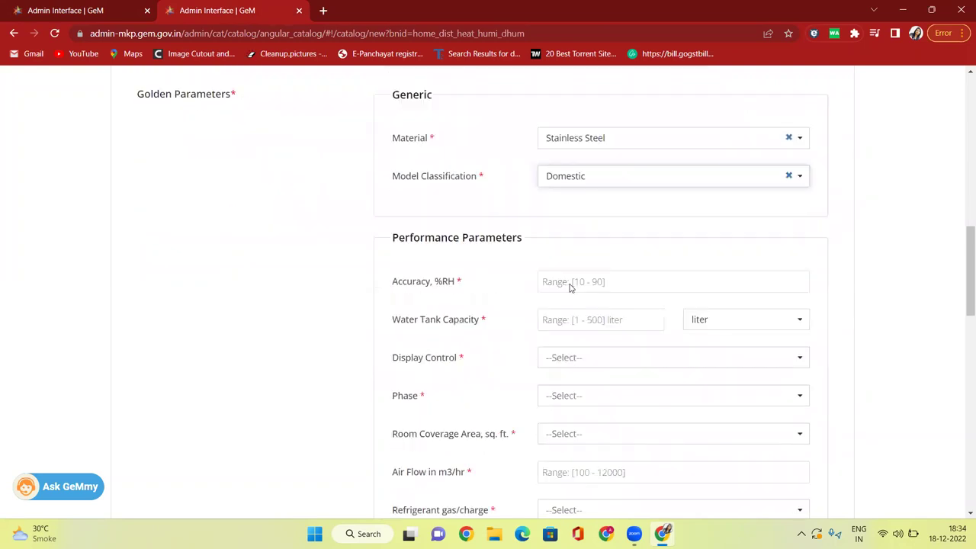
left_click(578, 284)
scroll(615, 282, "down", 1)
type("10")
left_click(606, 256)
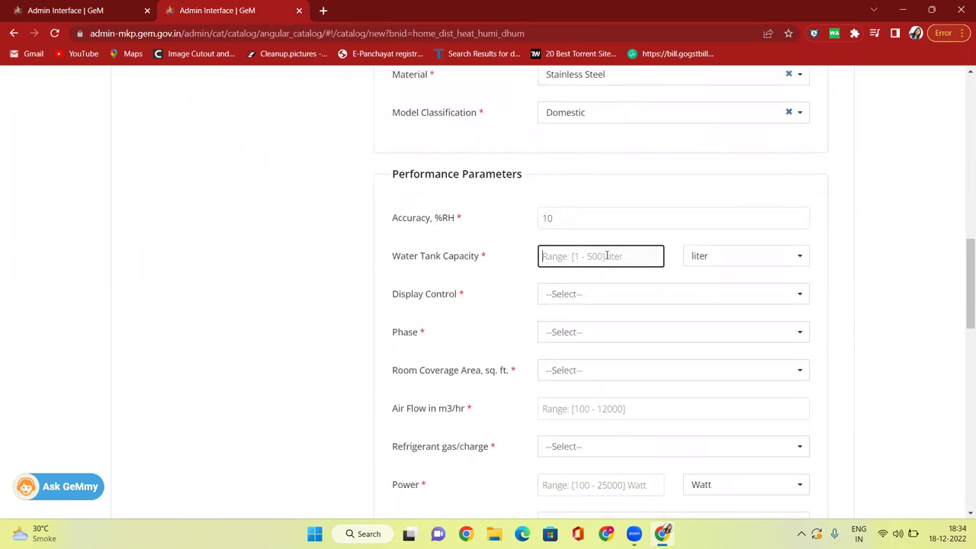
type("400")
Set Display Control to Touch Control, Phase to Single and Room Coverage Area to 50-100 sq. ft.
left_click(565, 294)
left_click(579, 333)
left_click(580, 332)
left_click(580, 355)
left_click(573, 371)
left_click(569, 395)
Set the Air Flow to 100 m3/hr, the Refrigerant gas/charge to R-134 A and the Power to 100 Watt.
scroll(611, 320, "down", 3)
left_click(588, 210)
type("1")
left_click(590, 255)
left_click(574, 281)
left_click(578, 299)
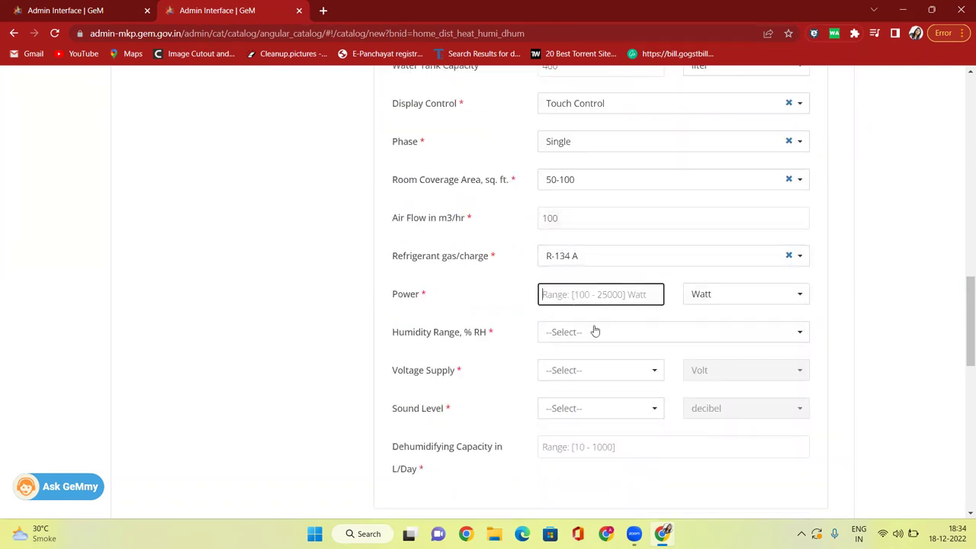
type("100")
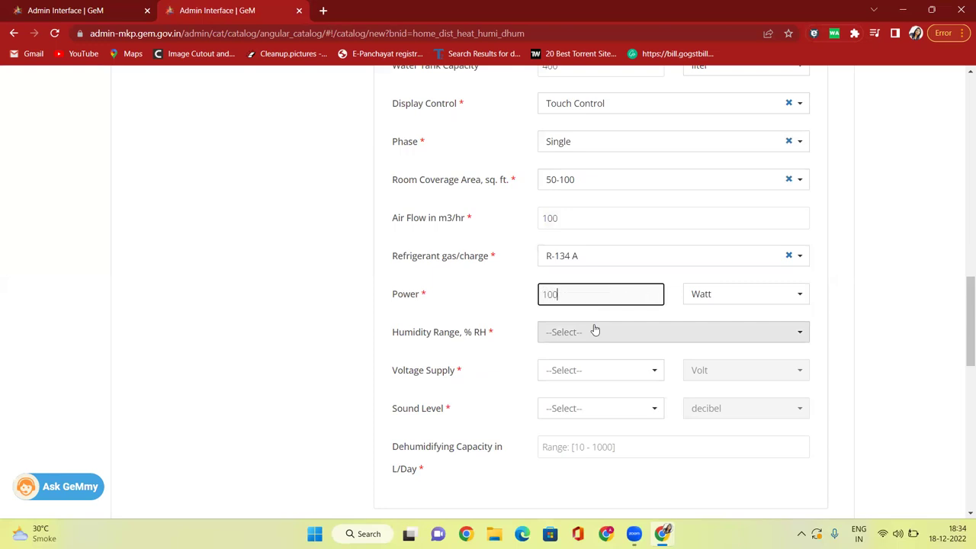
Set the Humidity Range to 35-45 % RH and the Voltage Supply to 220 Volt.
left_click(596, 334)
left_click(589, 355)
left_click(572, 373)
left_click(575, 396)
Set the Sound Level to 36 decibel and the Dehumidifying Capacity to 10 L/Day.
scroll(597, 305, "down", 3)
left_click(577, 220)
left_click(577, 221)
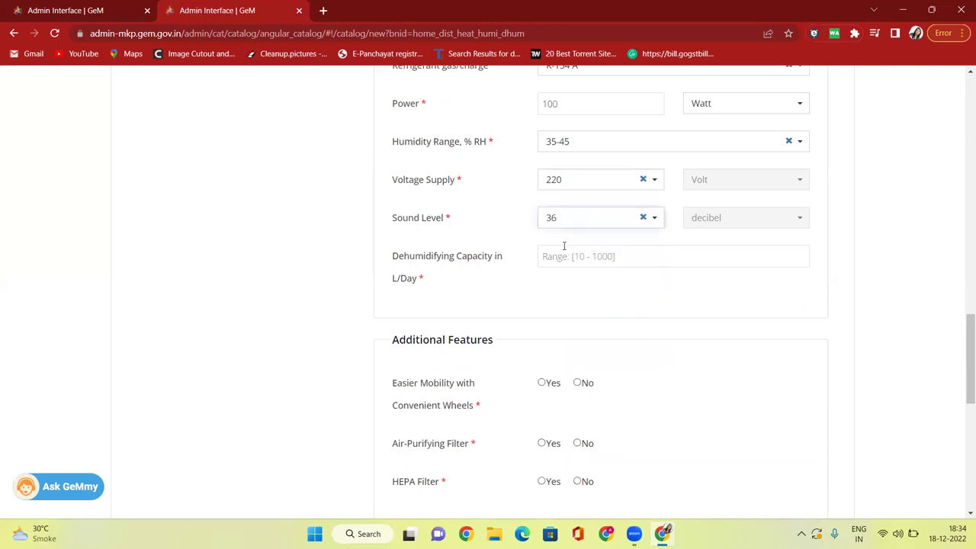
left_click(581, 259)
type("10")
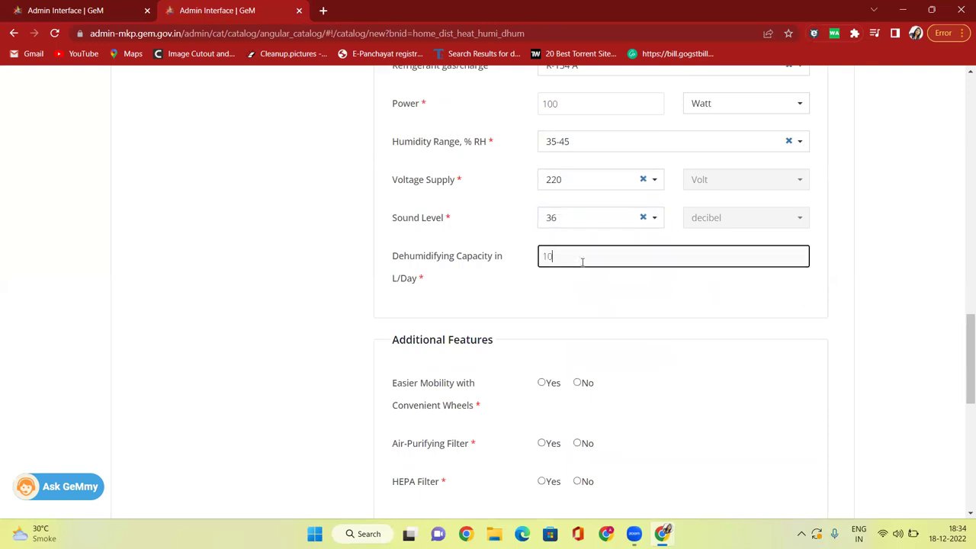
Answer No for Easier Mobility with Convenient Wheels, Air-Purifying Filter and HEPA Filter.
scroll(576, 304, "down", 2)
left_click(577, 256)
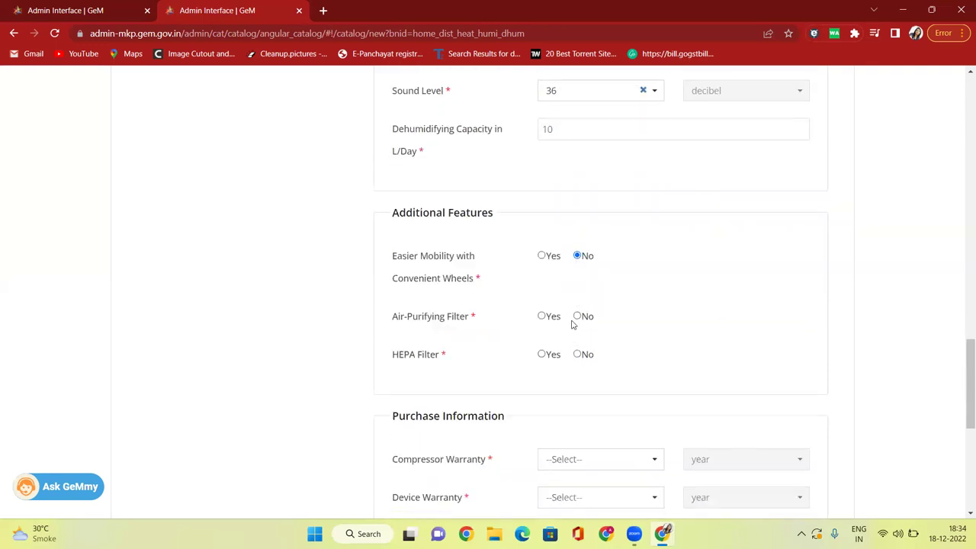
left_click(579, 317)
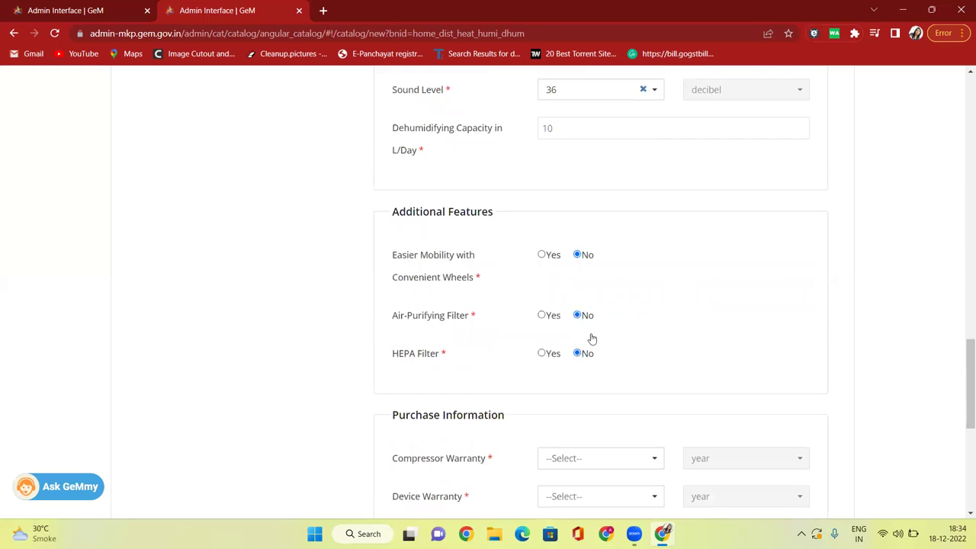
Choose the compressor and device warranty periods, and submit the general information as a new item.
scroll(590, 338, "down", 4)
left_click(587, 206)
left_click(576, 244)
left_click(591, 247)
left_click(580, 267)
left_click(427, 327)
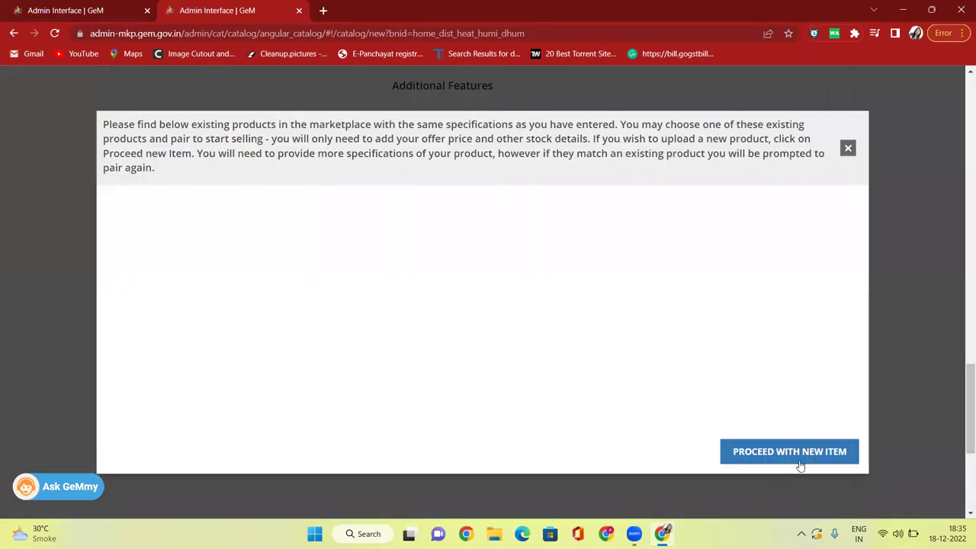
left_click(805, 458)
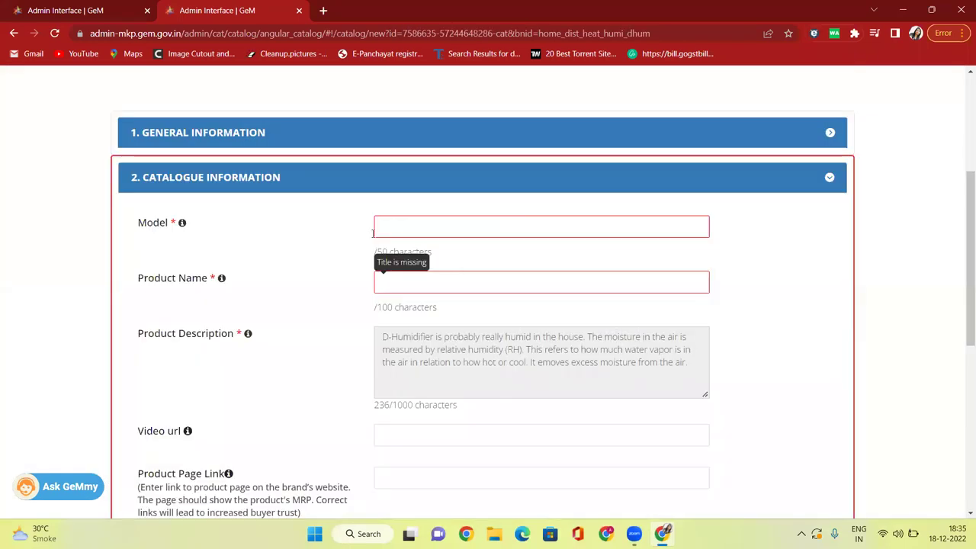
Set both the Model and the Product Name to "Magnet 1ft X 1fT".
left_click(451, 226)
left_click(460, 258)
left_click(446, 282)
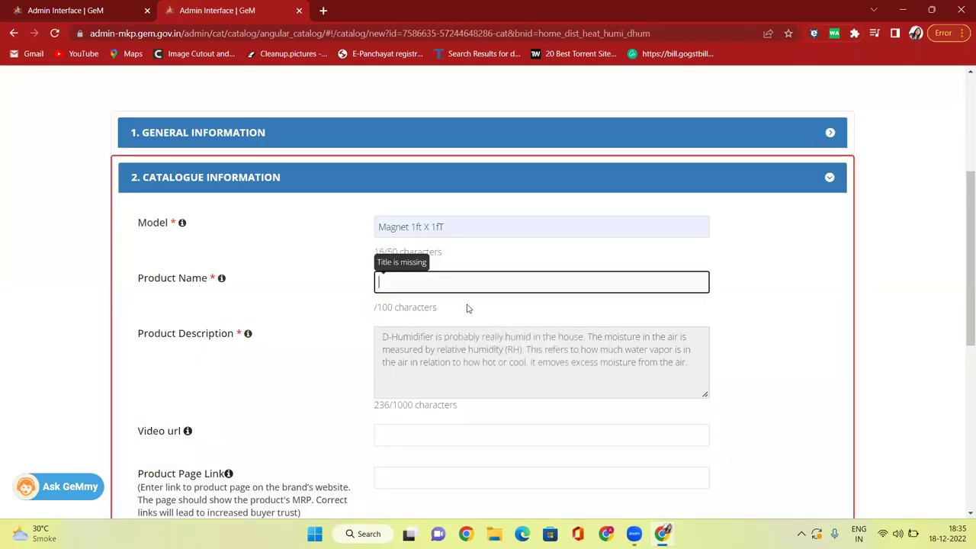
key("shift+Tab")
key("ctrl+c")
key("Tab")
key("ctrl+v")
left_click(755, 305)
scroll(464, 312, "down", 3)
scroll(400, 322, "up", 3)
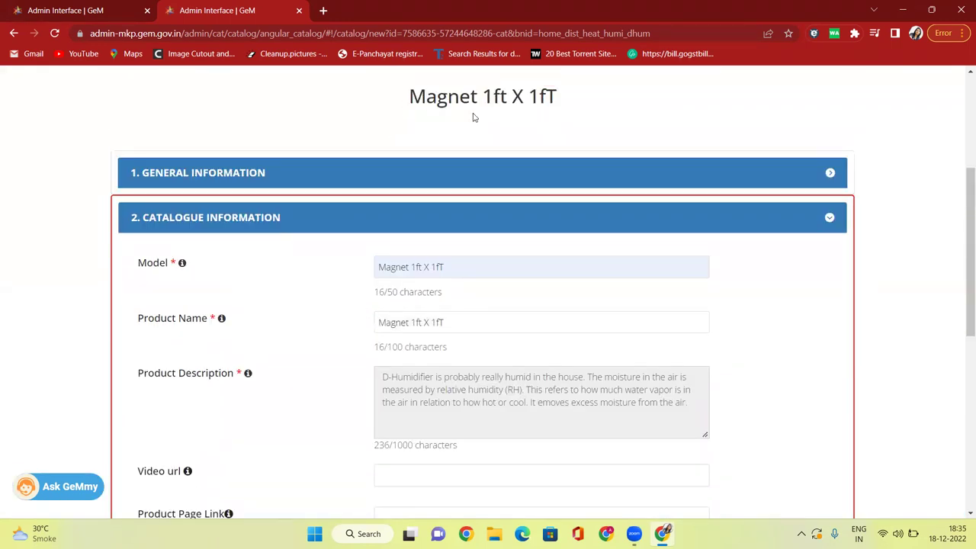
Answer No to the active/current bid question for this catalogue and save the catalogue information.
left_click_drag(423, 104, 553, 115)
scroll(549, 145, "down", 3)
left_click(403, 332)
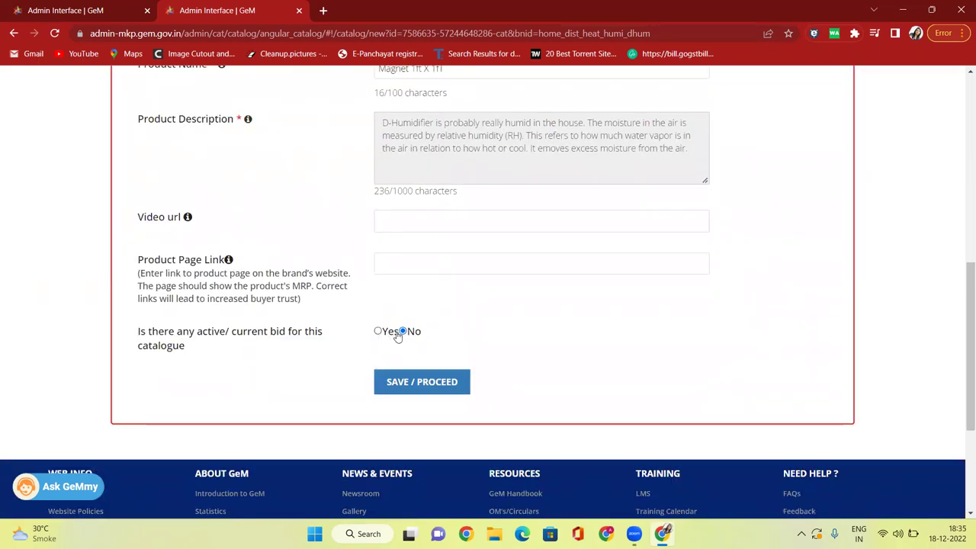
left_click(414, 384)
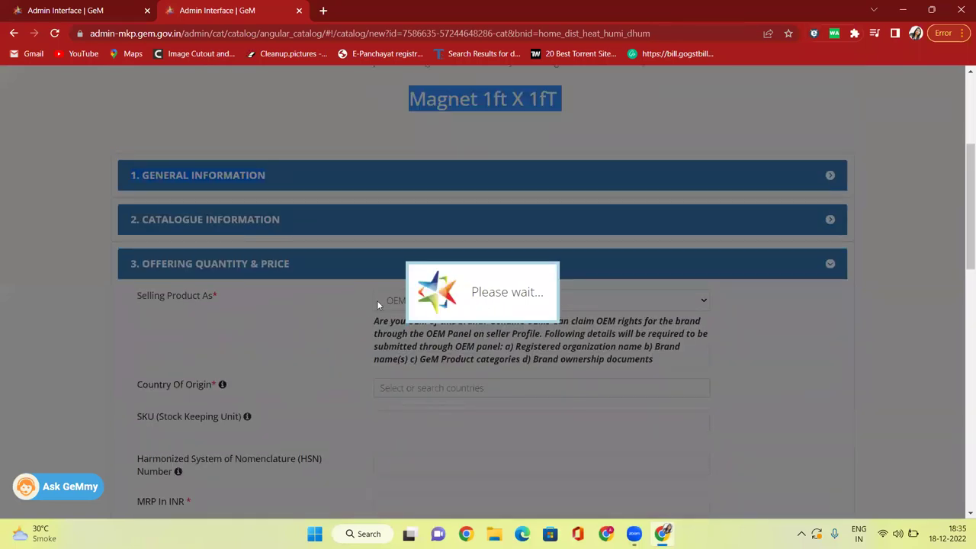
Choose OEM for Selling Product As in the offering quantity and price section.
scroll(440, 305, "down", 2)
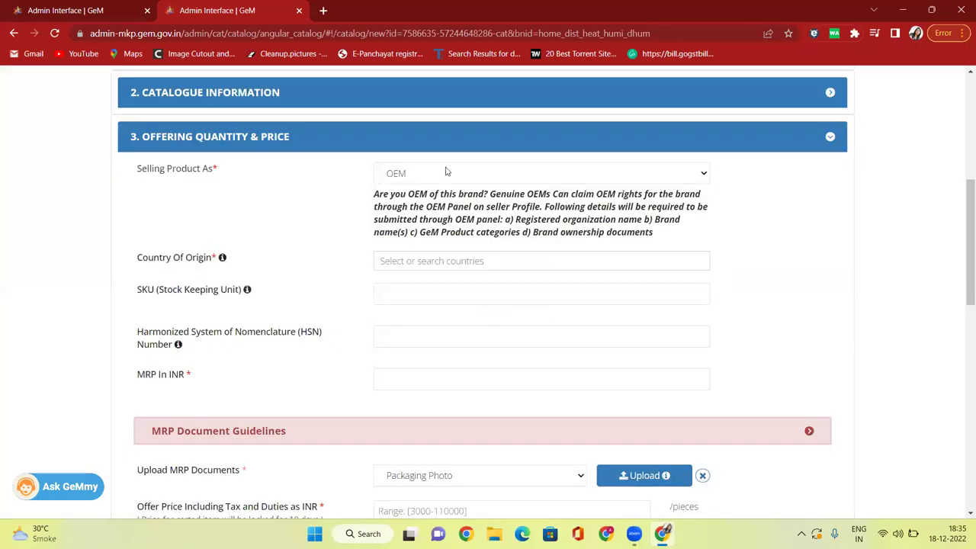
left_click(447, 173)
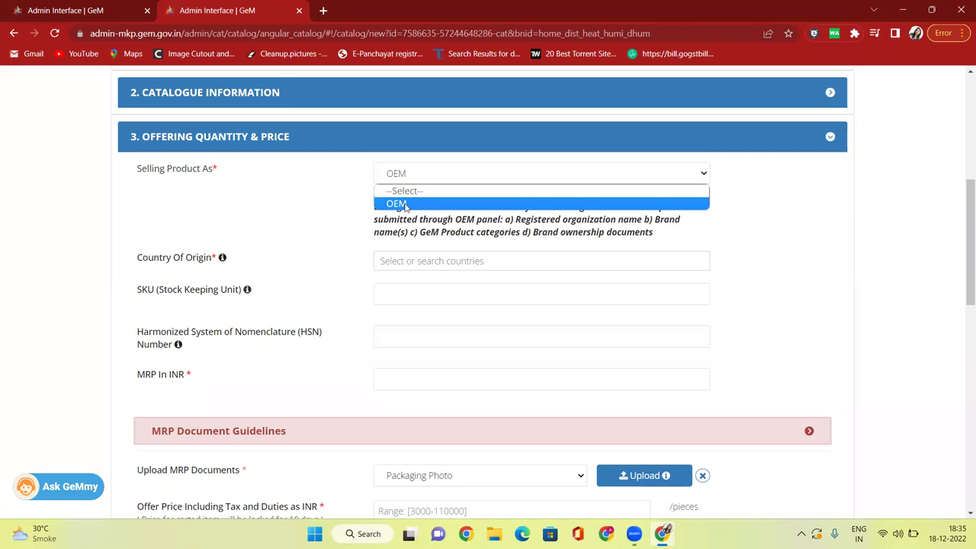
left_click(407, 204)
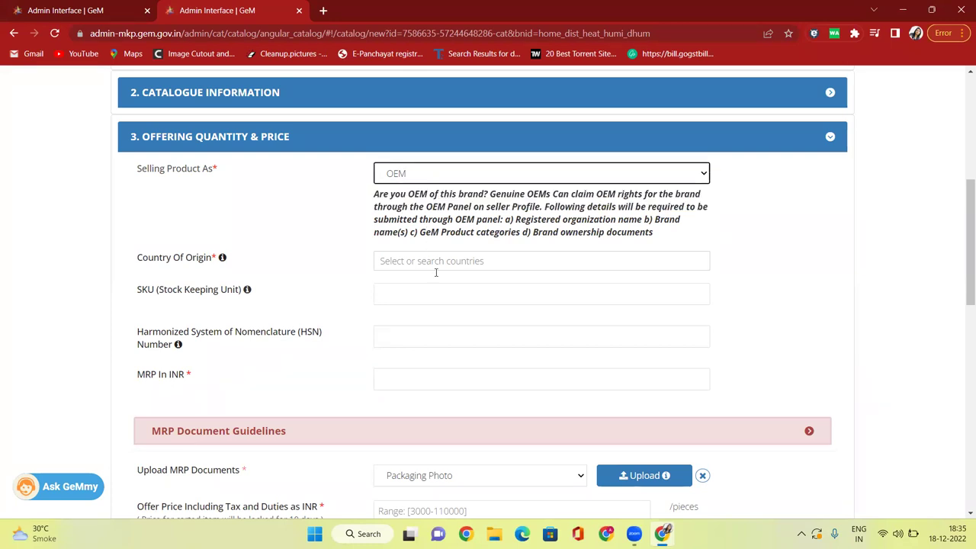
Switch to the OEM Panel page and open reseller management for the INDURRE--Kaf International Dehumidifier entry.
scroll(435, 277, "down", 2)
scroll(435, 325, "up", 4)
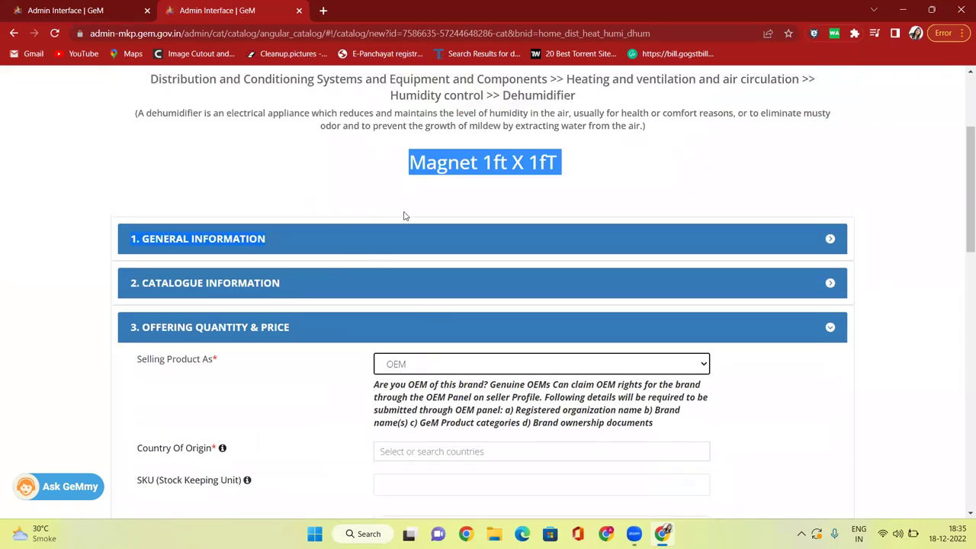
scroll(404, 212, "up", 1)
scroll(408, 218, "up", 1)
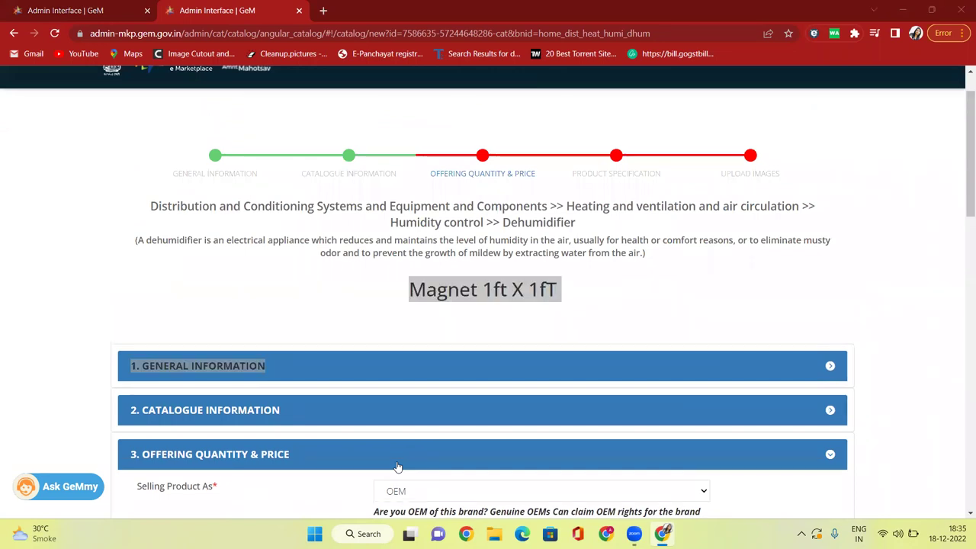
scroll(823, 292, "up", 1)
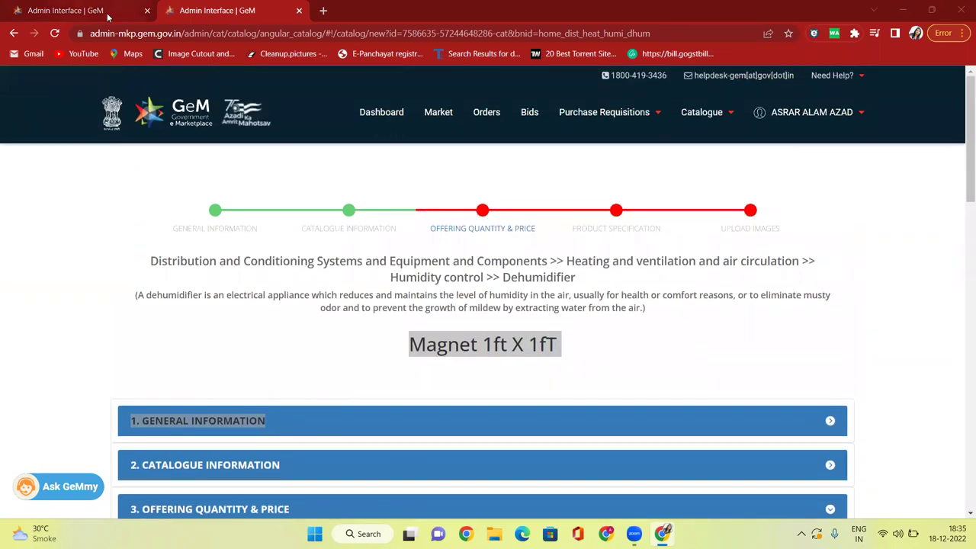
left_click(108, 14)
scroll(272, 309, "up", 3)
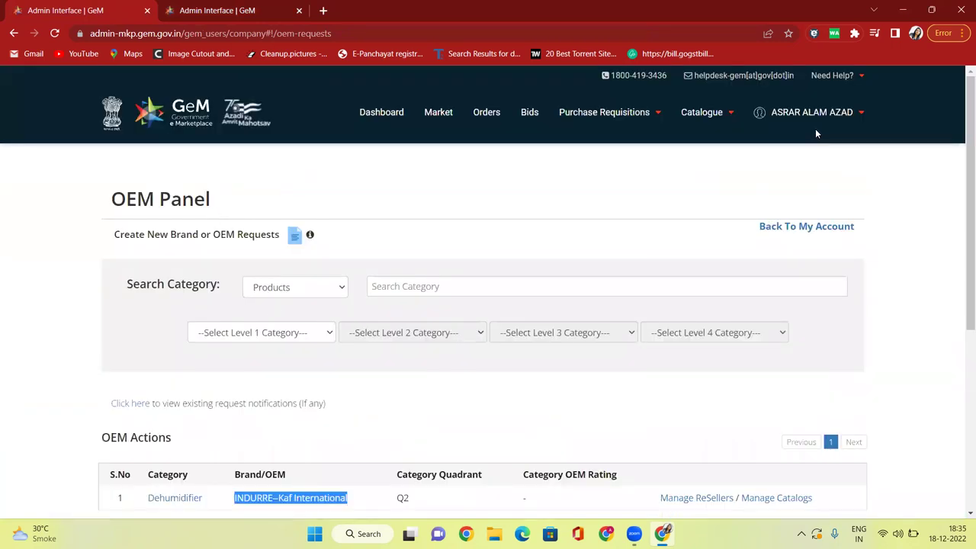
scroll(704, 268, "down", 2)
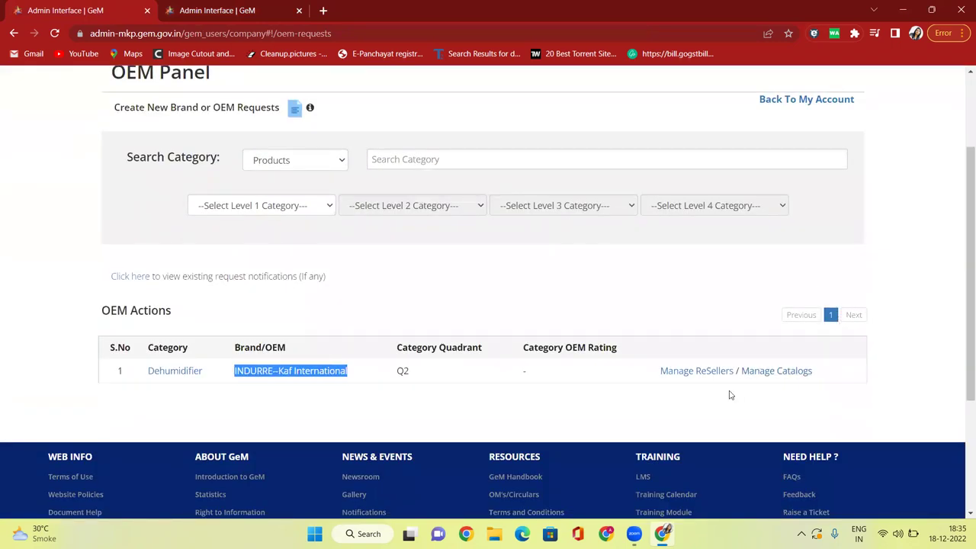
left_click(463, 302)
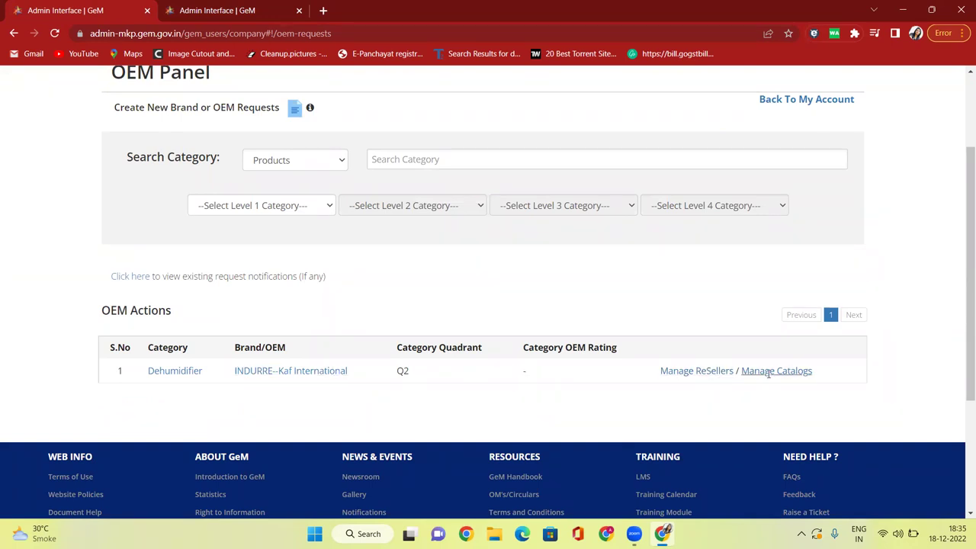
left_click(696, 370)
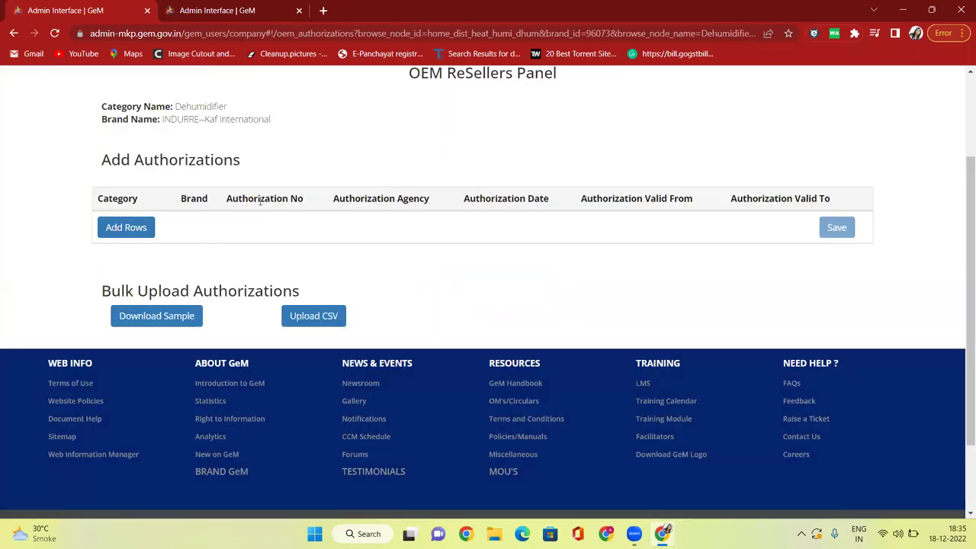
Download the sample CSV for bulk authorizations and open all_authorizations.csv in Excel.
scroll(669, 213, "up", 1)
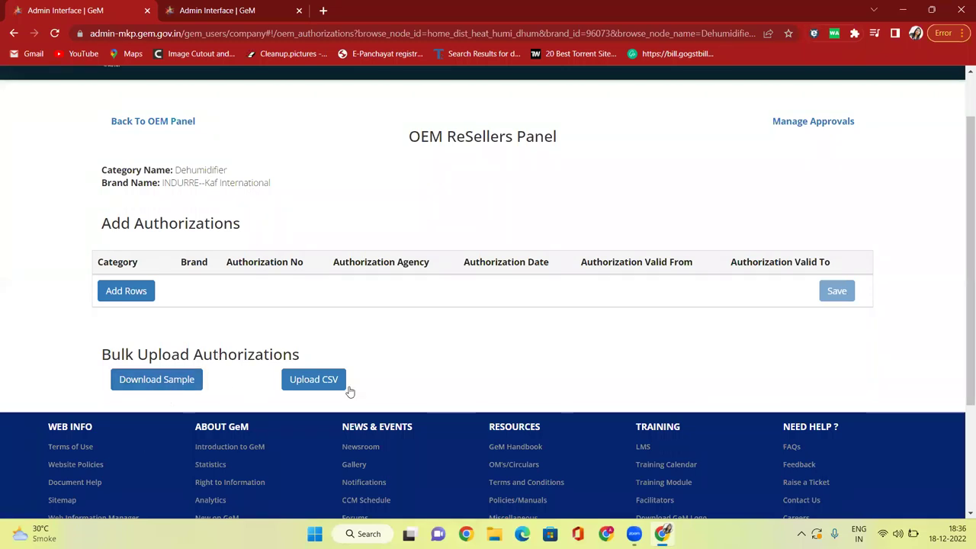
left_click(166, 381)
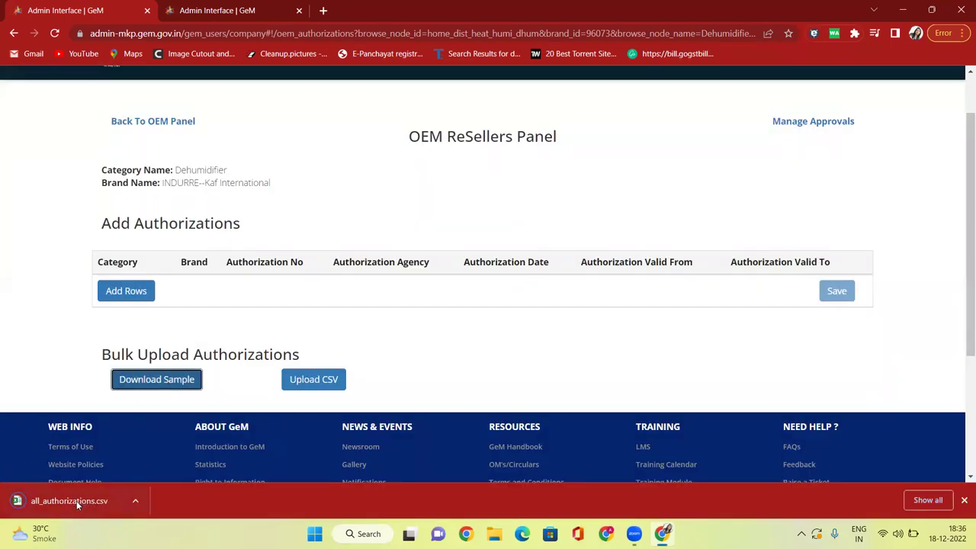
left_click(77, 504)
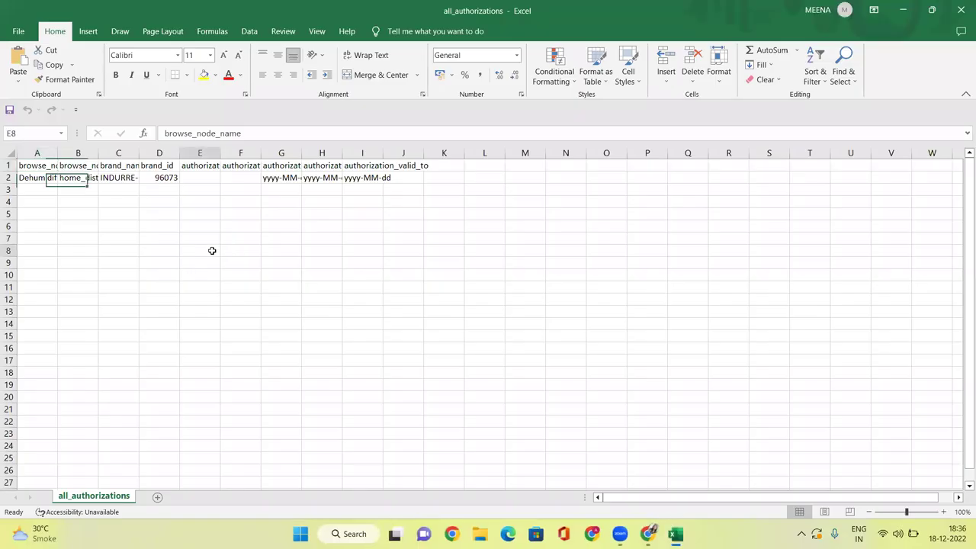
Widen columns A, B, C and E to show their headers, and enter the authorization number in E2.
left_click(42, 180)
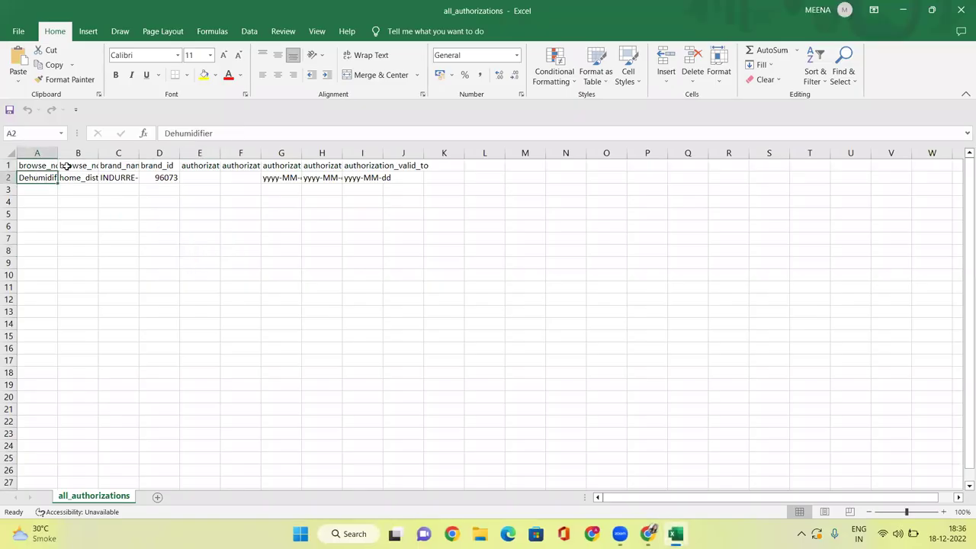
left_click_drag(56, 150, 272, 157)
left_click(334, 177)
left_click_drag(353, 155, 421, 154)
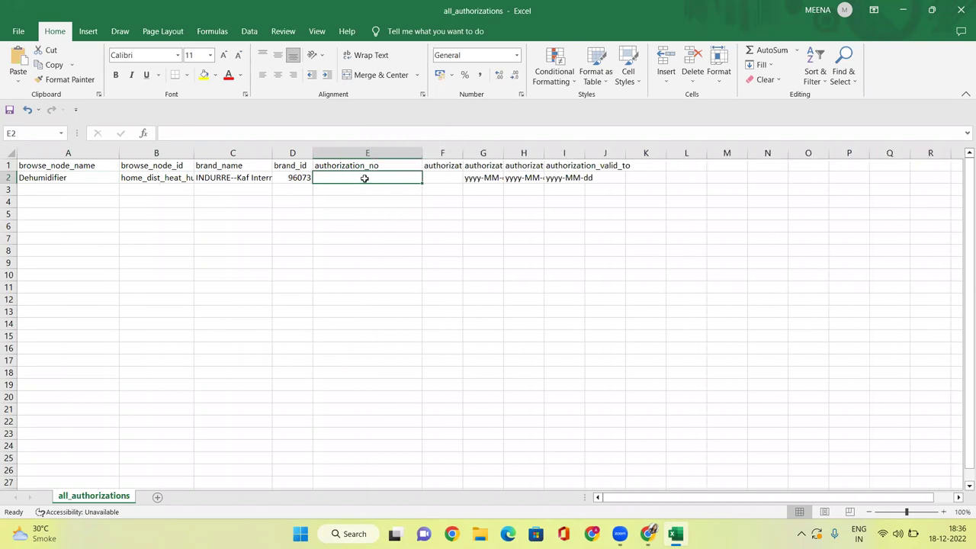
type("12344")
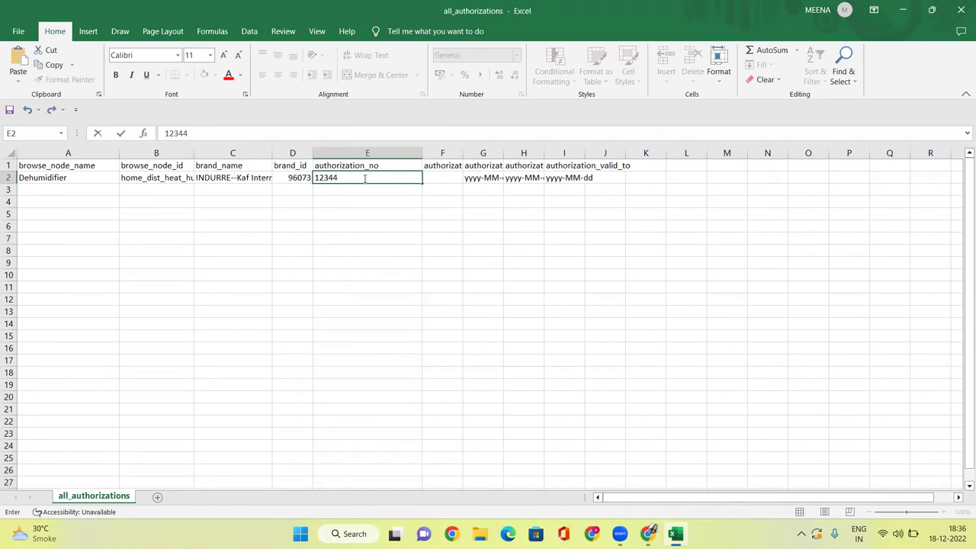
left_click(359, 225)
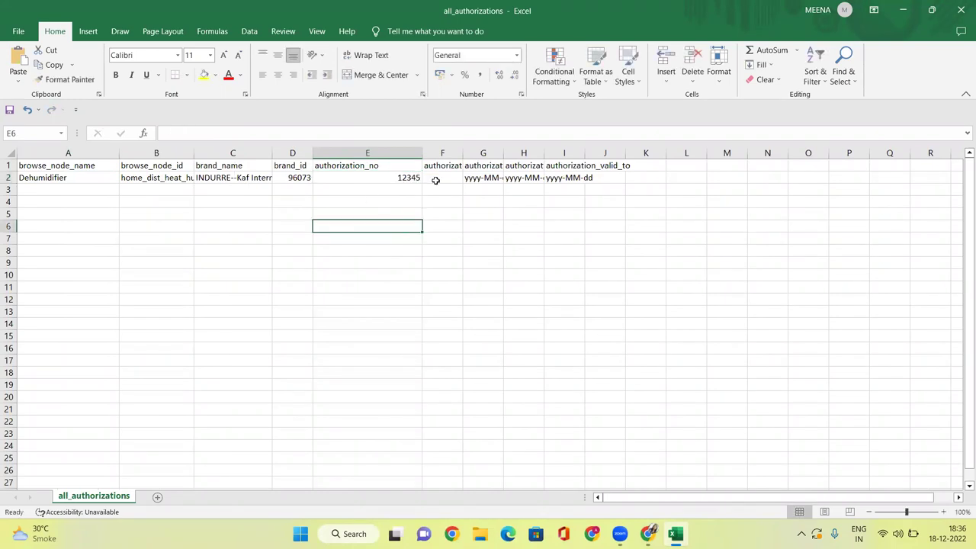
Copy the brand name INDURRE--Kaf International from C2 into F2 as the authorization agency, and fit column F to its contents.
left_click(439, 179)
left_click_drag(463, 153, 495, 153)
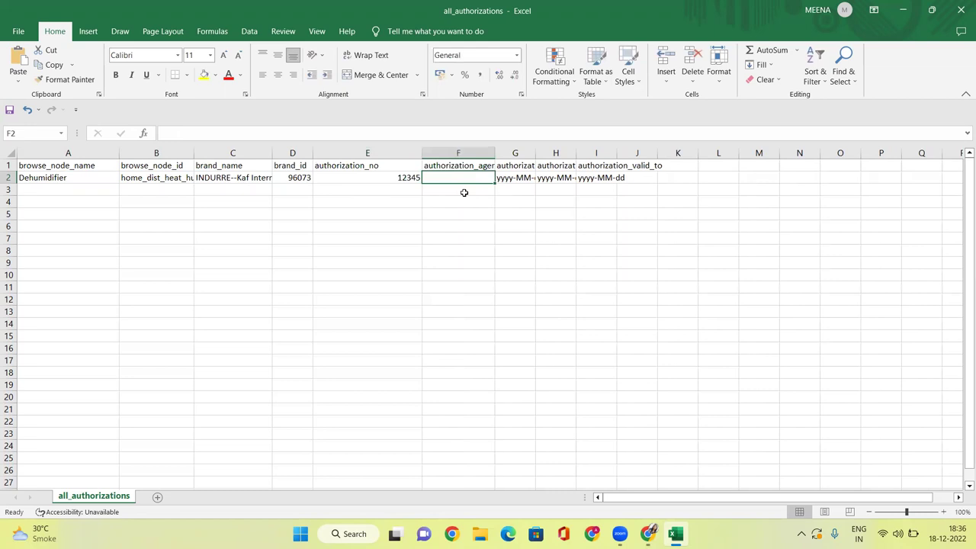
left_click(227, 181)
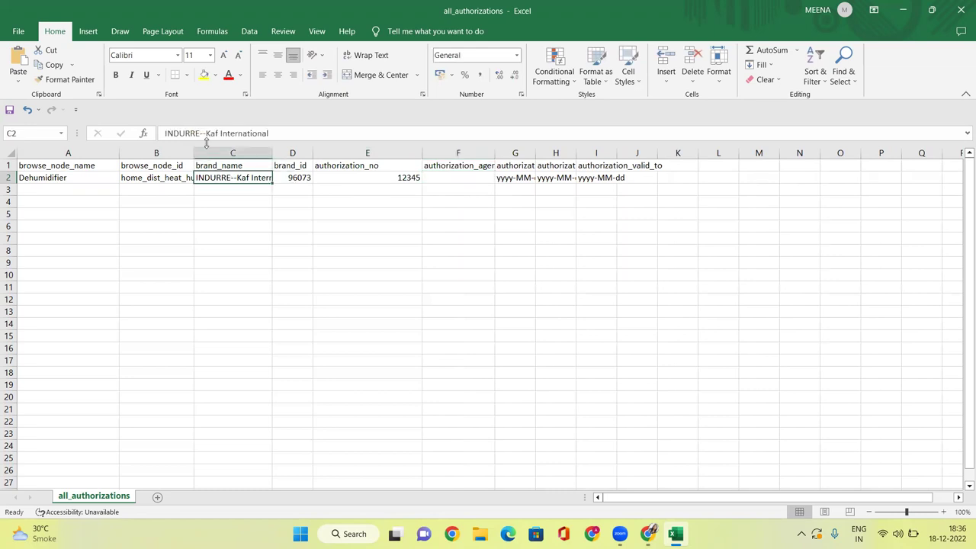
left_click_drag(200, 133, 156, 134)
key("Right")
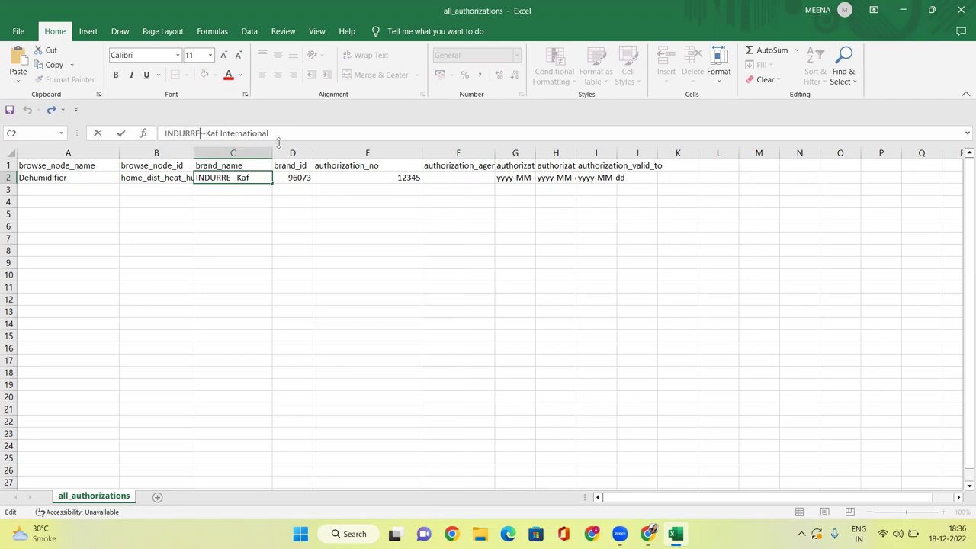
triple_click(238, 135)
right_click(196, 131)
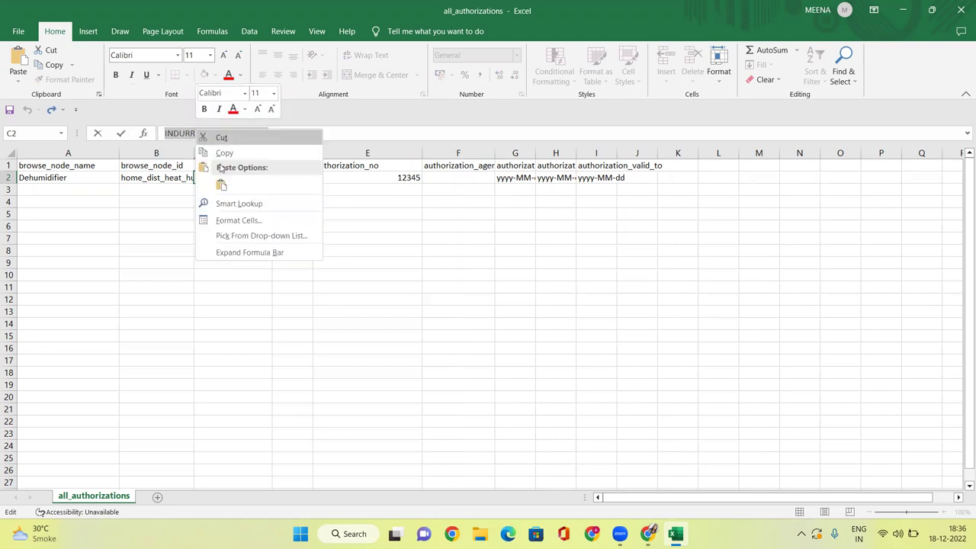
left_click(231, 156)
left_click(458, 180)
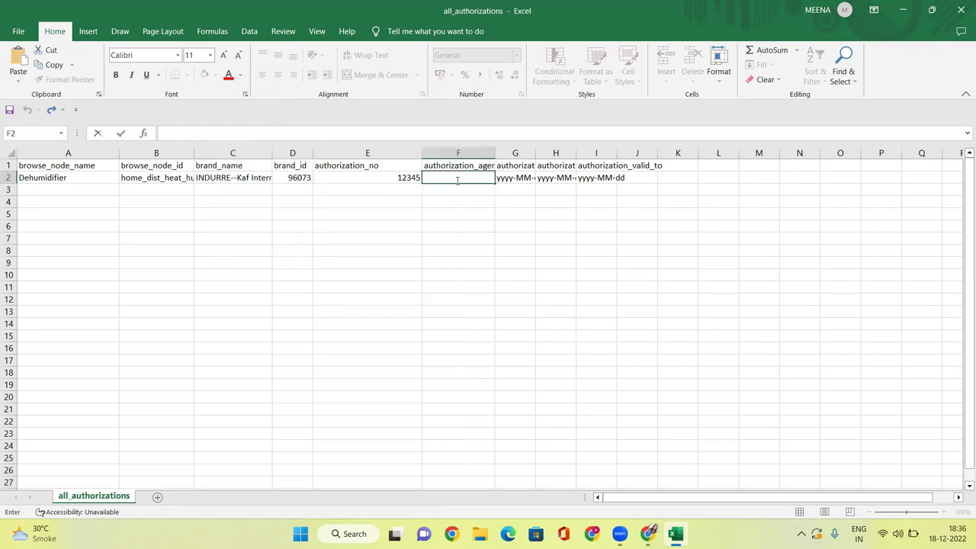
key("ctrl+v")
left_click(477, 235)
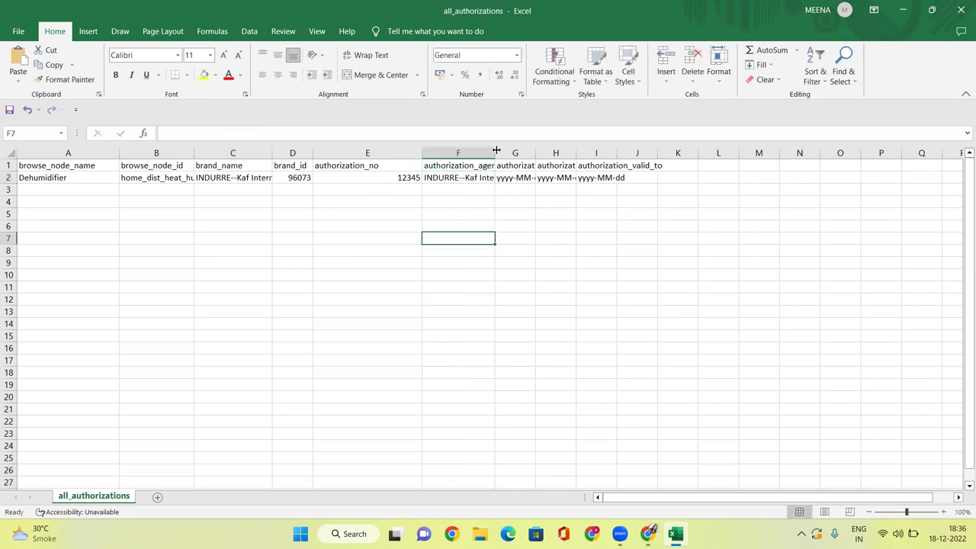
double_click(495, 153)
Replace the date placeholder in G2 with the authorization date 2022-12-01.
left_click(553, 178)
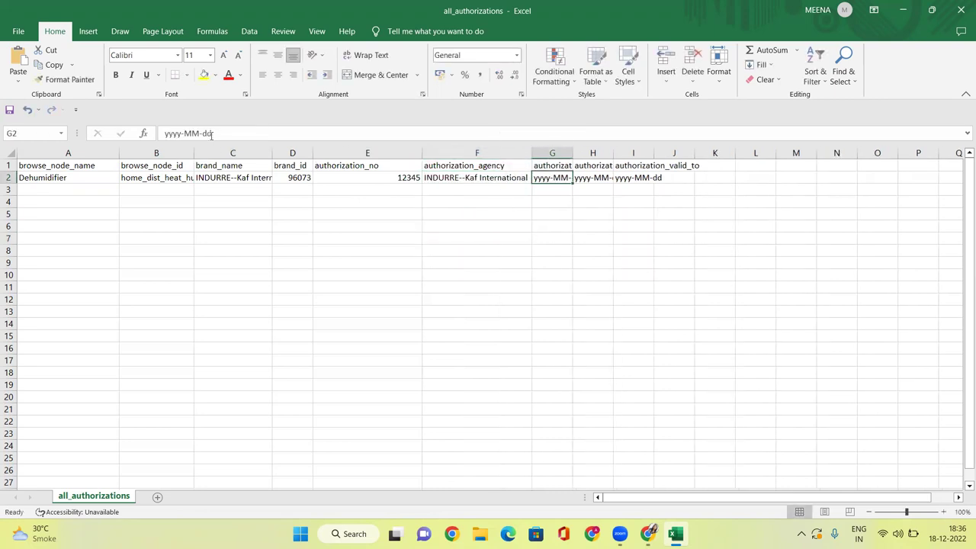
double_click(184, 133)
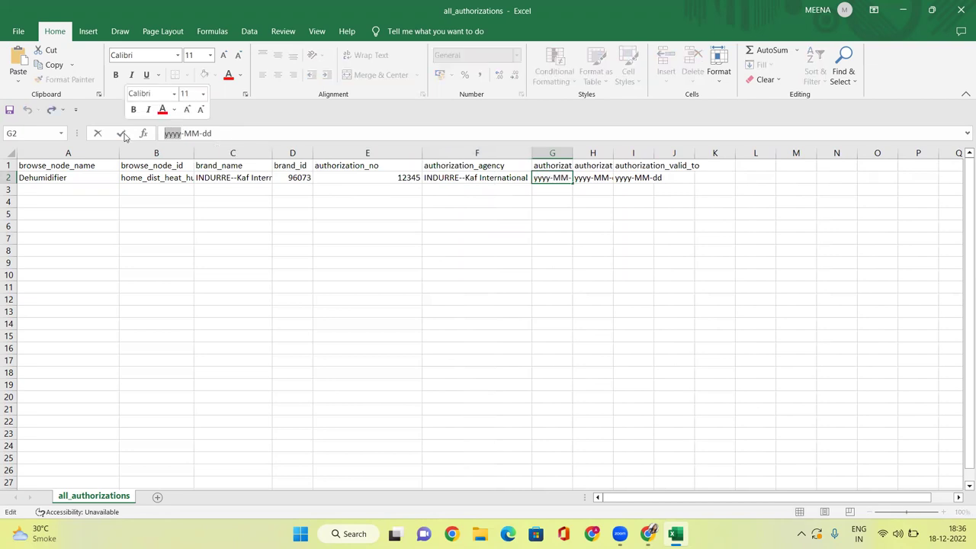
type("2022")
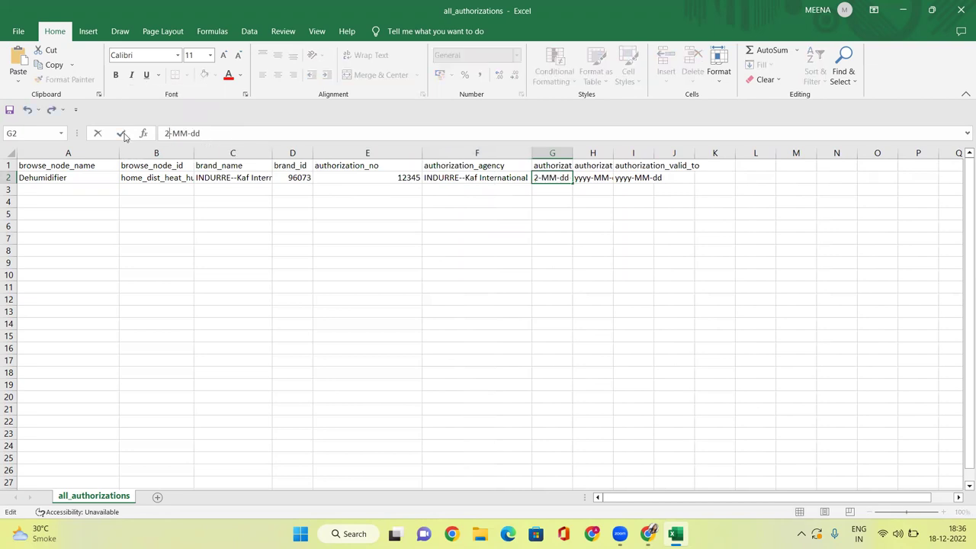
key("Right")
key("BackSpace")
key("BackSpace")
type("12")
key("Right")
key("Right")
key("BackSpace")
type("01")
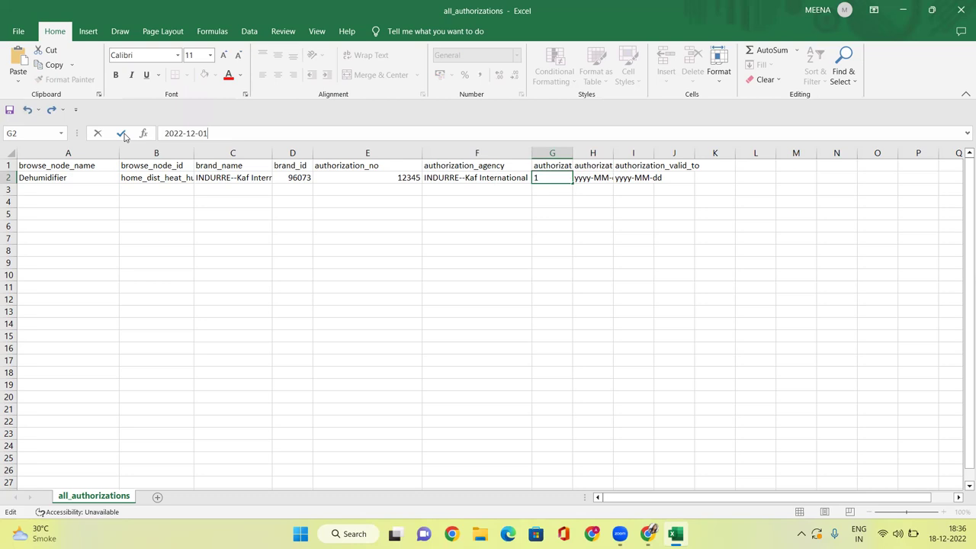
Copy the authorization date from G2 into H2 and change the date in H2 to 01-12-2023.
left_click(451, 275)
left_click(563, 177)
key("ctrl+c")
key("Right")
key("Return")
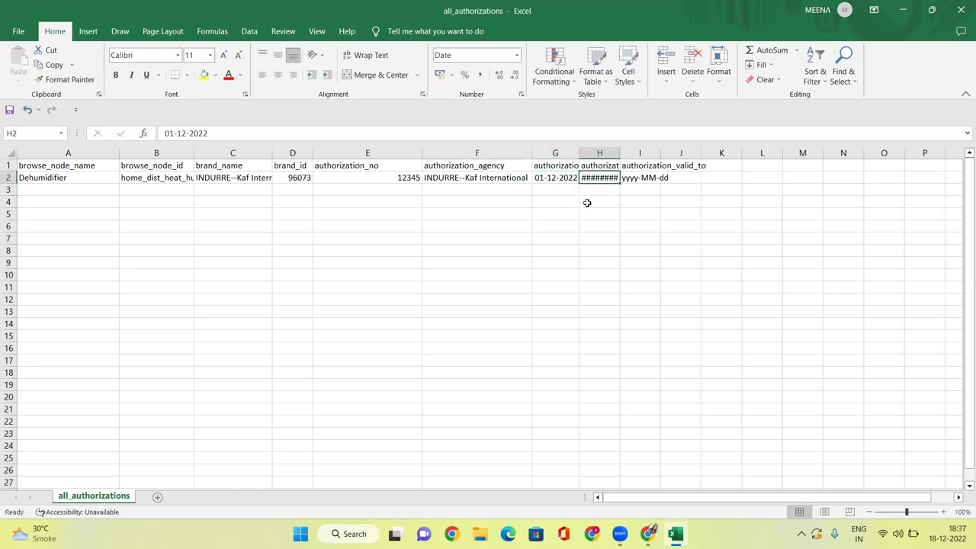
left_click(209, 134)
key("BackSpace")
type("3")
left_click(499, 284)
Fit columns G, H and I to their contents so the full date headers show.
left_click(650, 178)
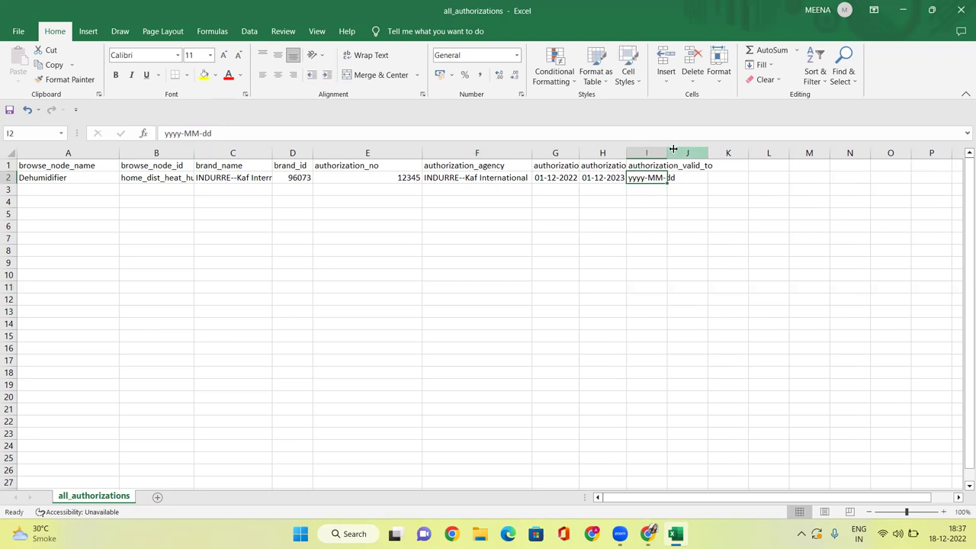
double_click(668, 153)
left_click(602, 177)
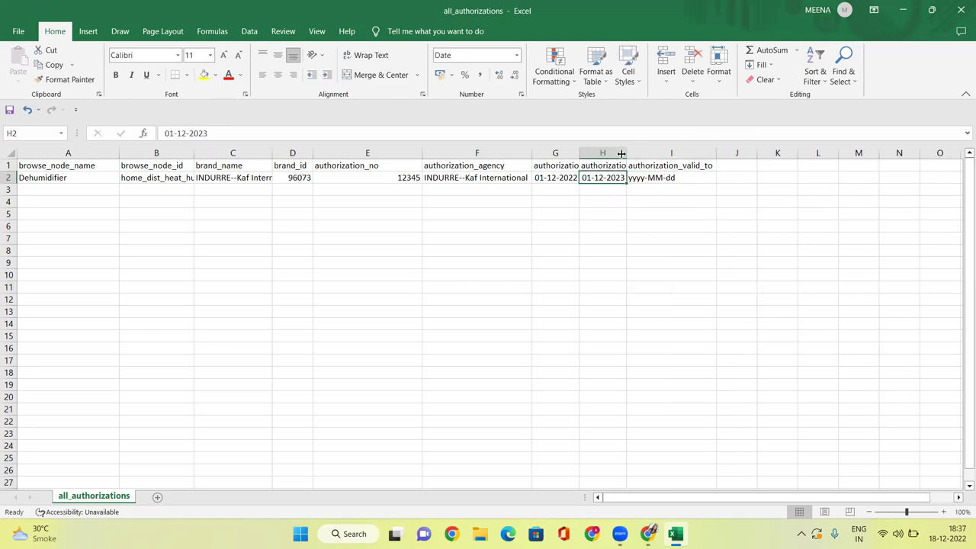
double_click(626, 153)
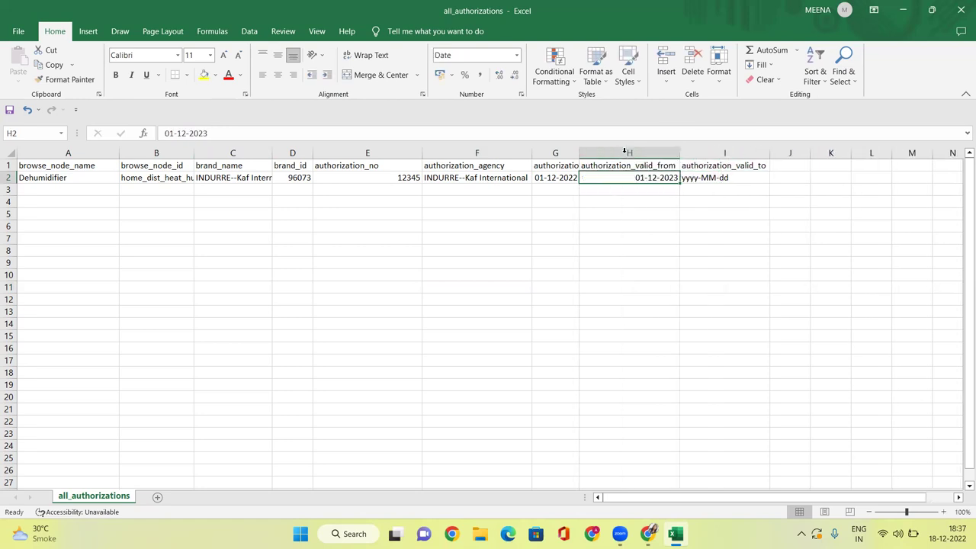
double_click(578, 154)
left_click(593, 179)
left_click(663, 178)
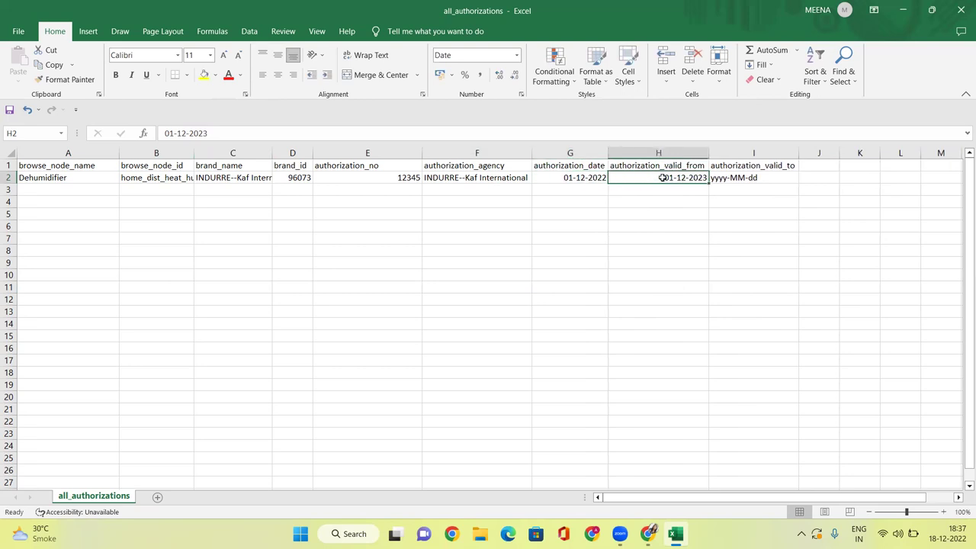
Copy the 01-12-2023 date from H2 into I2 as the authorization_valid_to date.
left_click(568, 177)
left_click(674, 177)
key("ctrl+c")
key("Right")
key("ctrl+v")
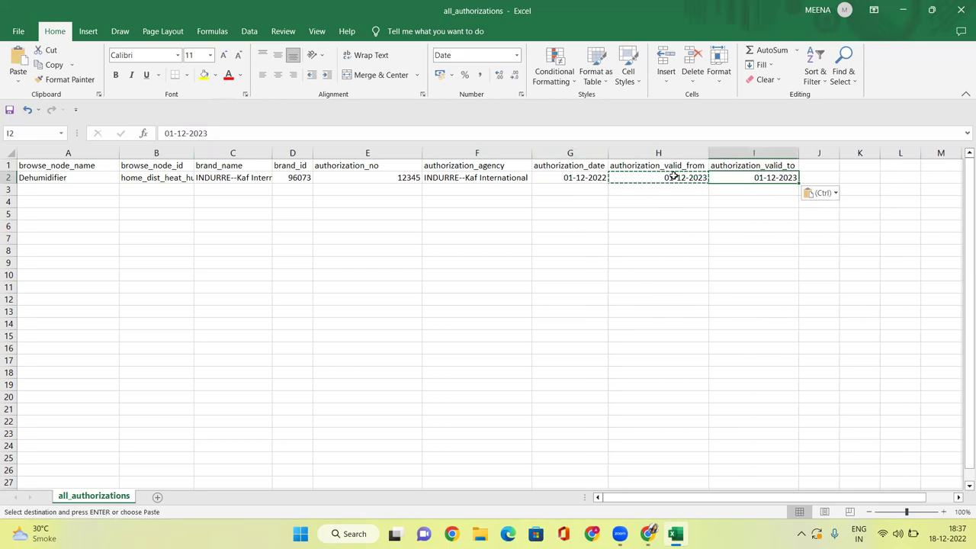
Copy the authorization date 01-12-2022 from G2 into H2 as the authorization_valid_from date.
left_click(591, 177)
key("ctrl+c")
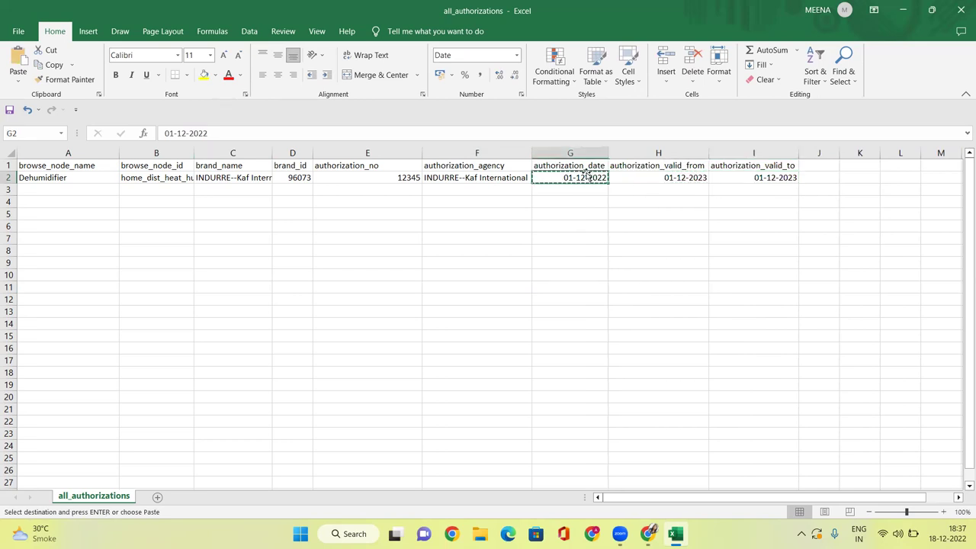
key("Right")
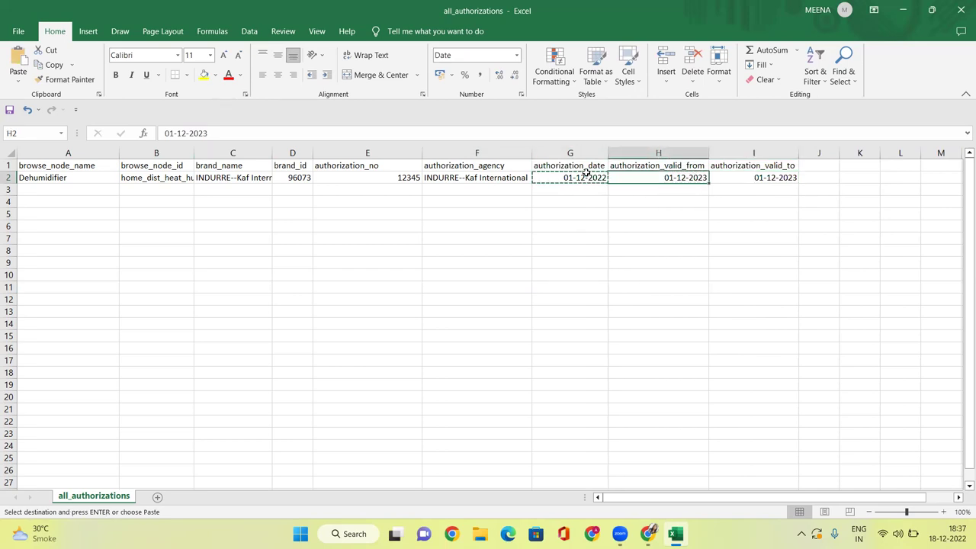
key("ctrl+v")
key("Left")
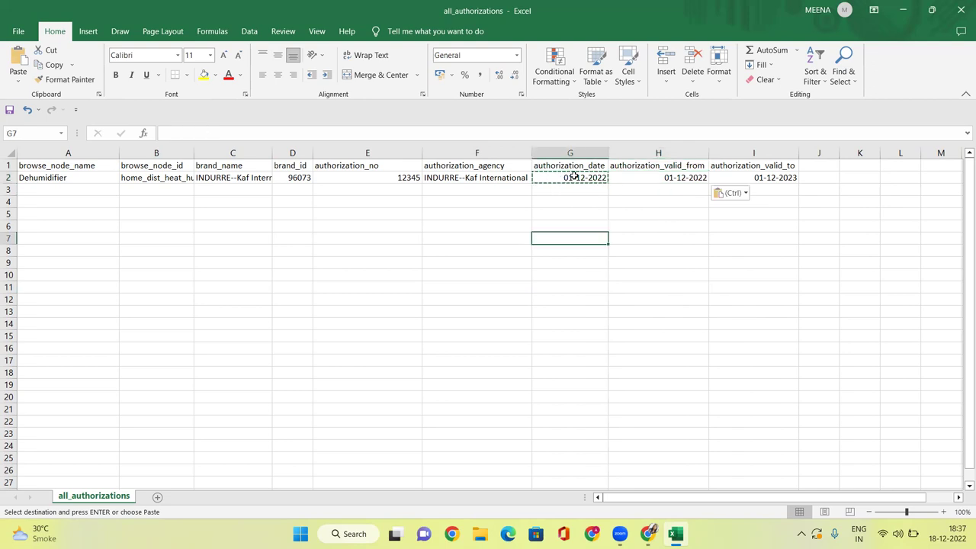
left_click(683, 176)
left_click(772, 177)
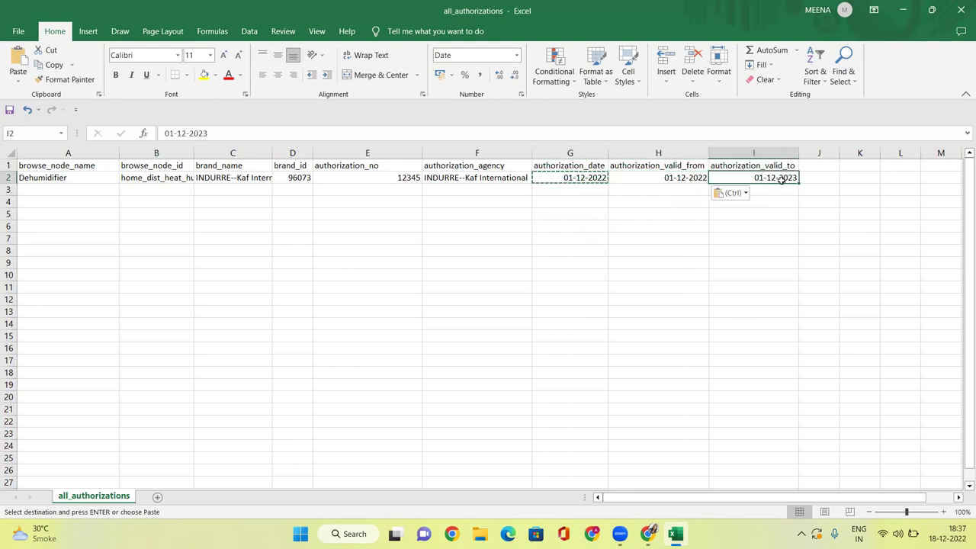
key("Escape")
Save the completed all_authorizations file and close Excel to return to the OEM ReSellers Panel.
left_click(182, 198)
left_click_drag(84, 176, 190, 176)
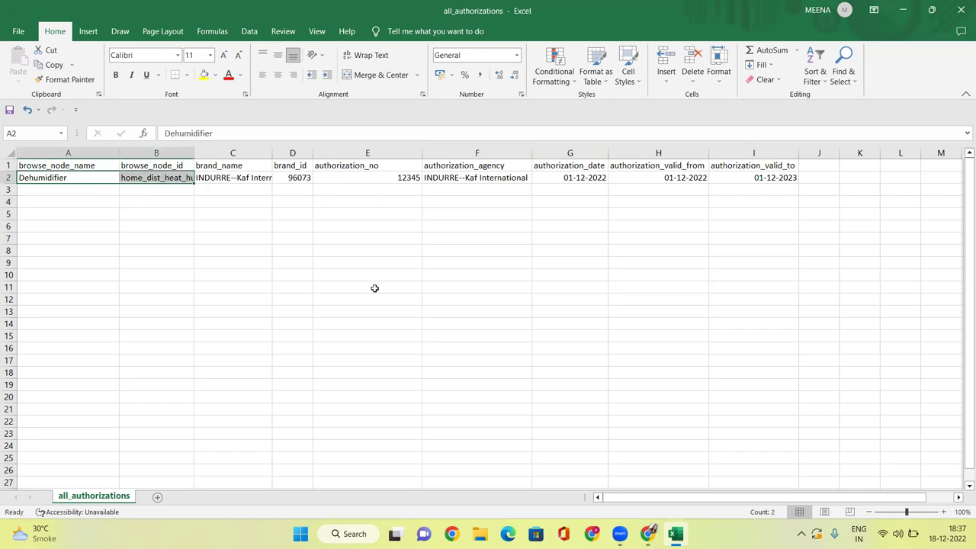
left_click(9, 111)
left_click(246, 239)
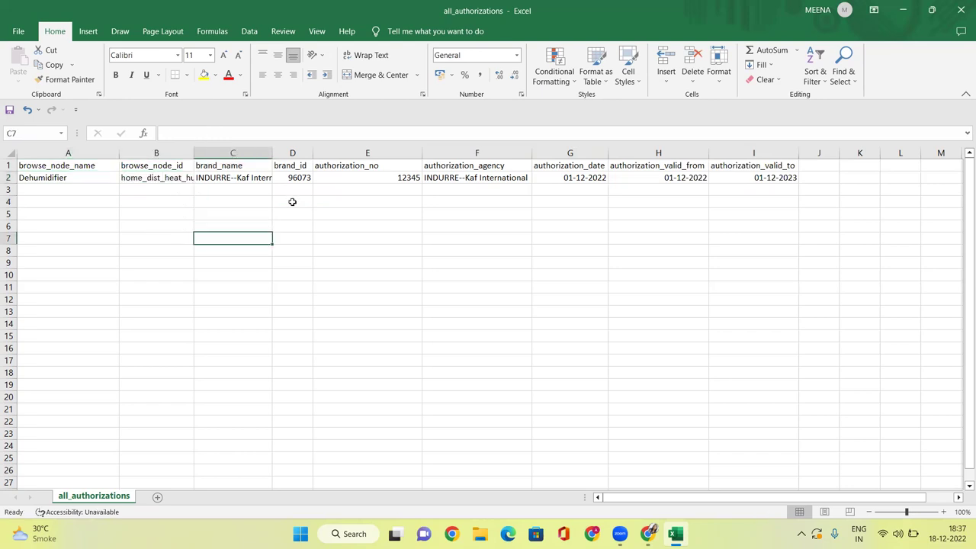
left_click(961, 11)
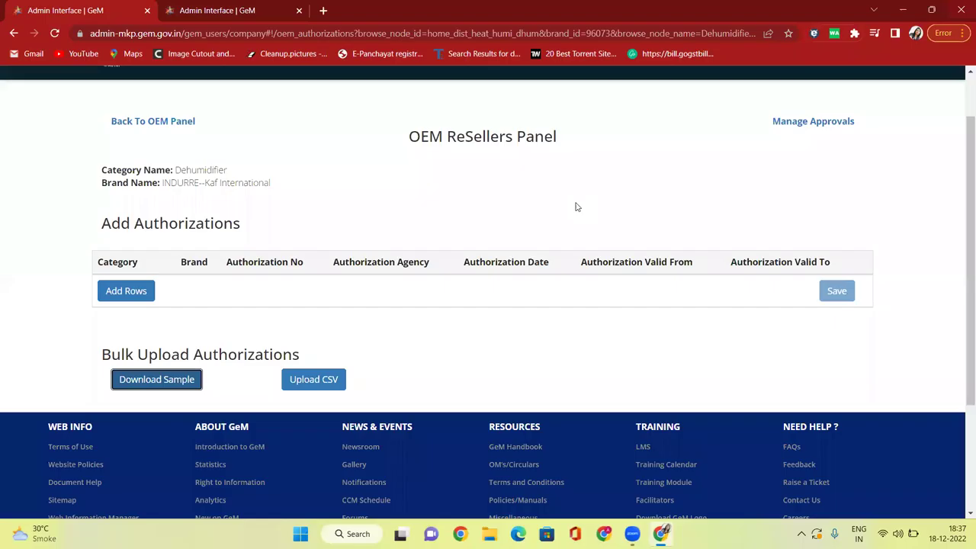
Upload all_authorizations.csv from the Downloads folder as bulk authorizations, submit it, and highlight the listed authorization code.
left_click(326, 387)
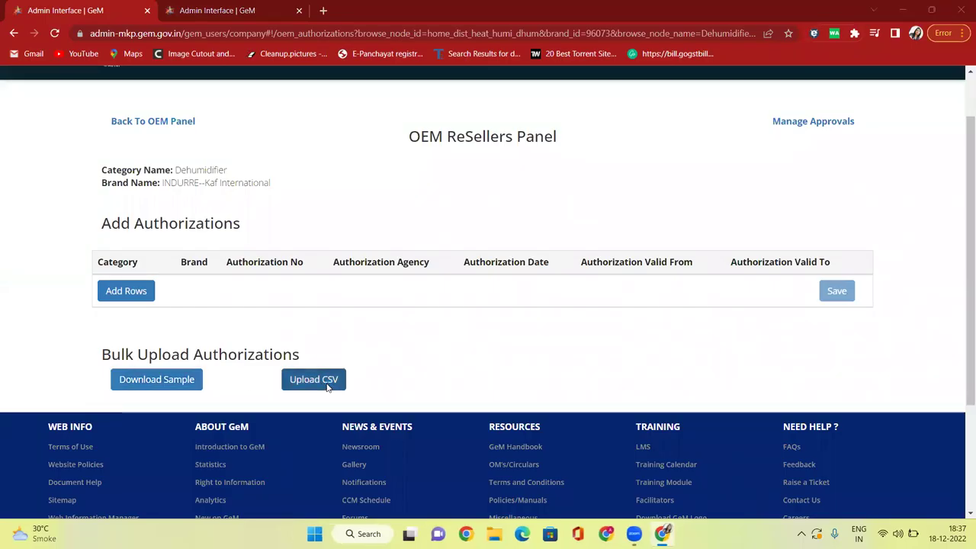
left_click(57, 228)
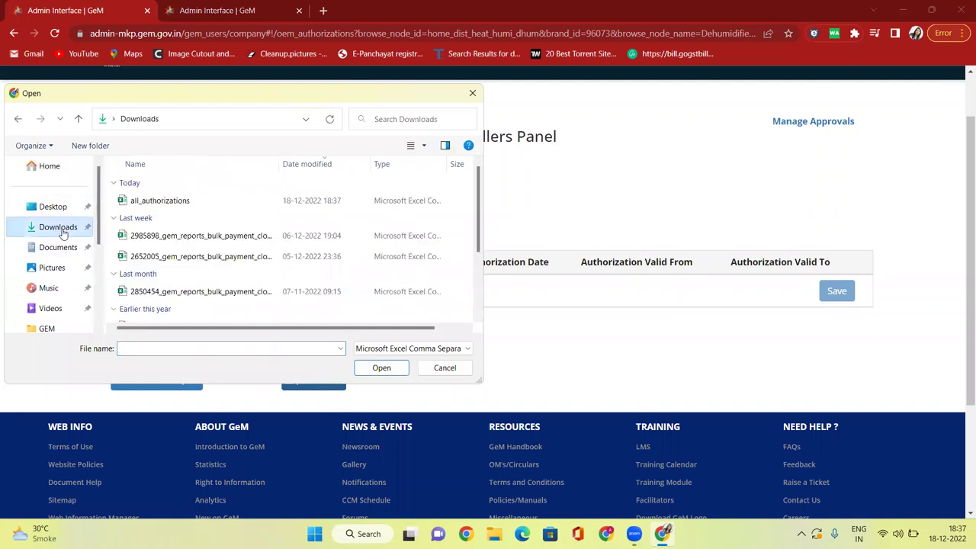
double_click(165, 202)
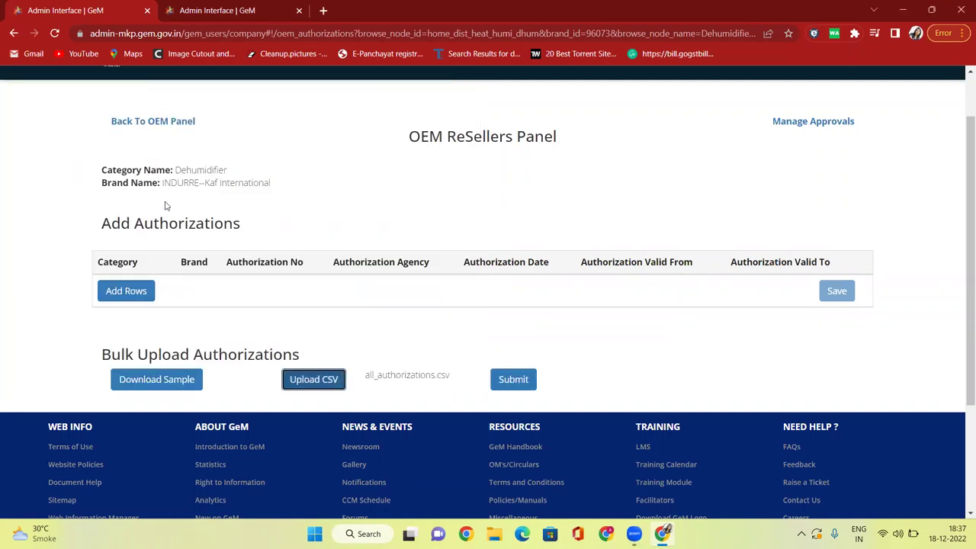
left_click(522, 384)
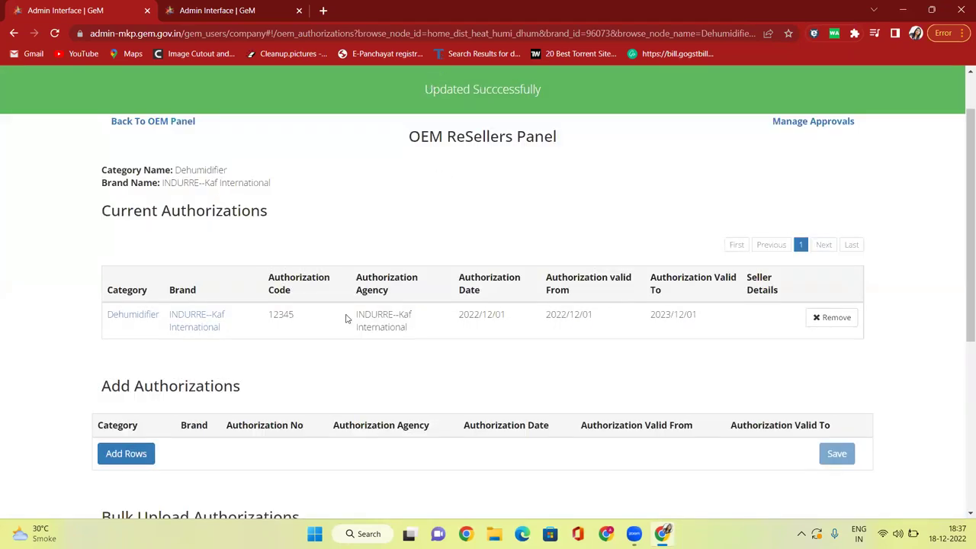
left_click_drag(267, 319, 304, 319)
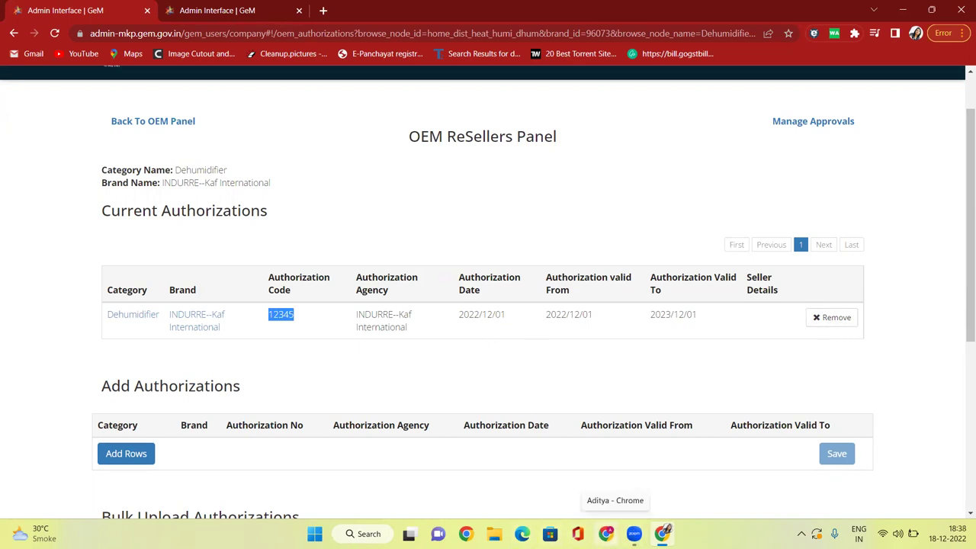
Switch to the reseller's Chrome profile window, go to the GeM website and open its login page.
left_click(606, 534)
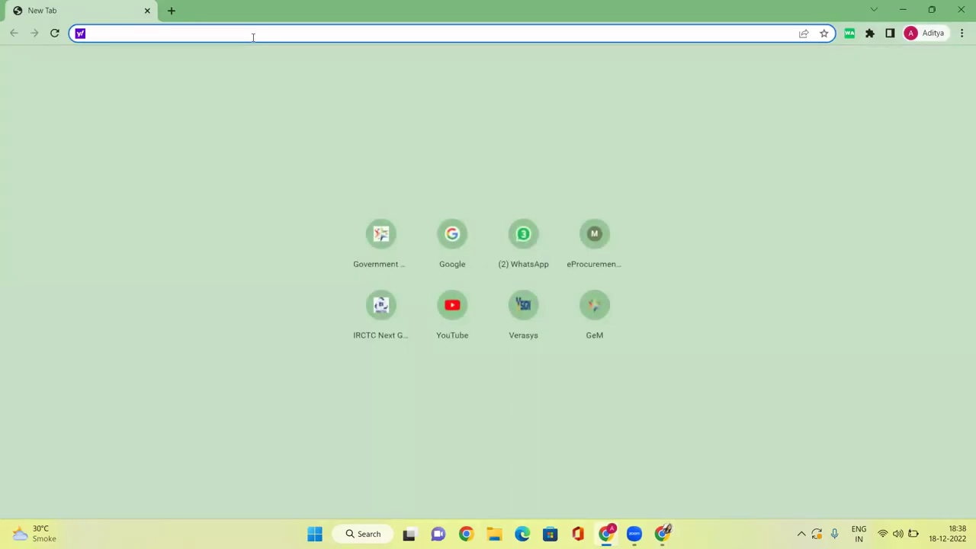
type("gem")
key("Return")
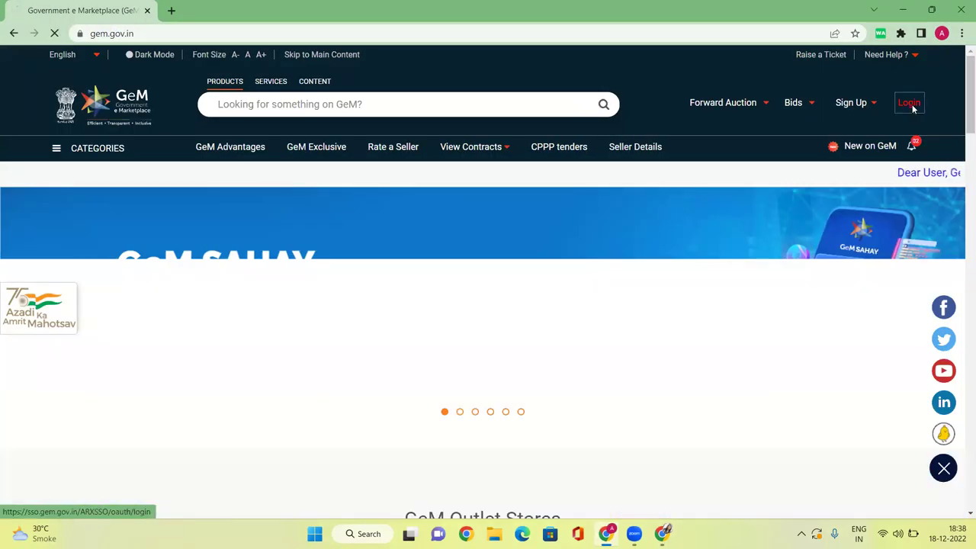
left_click(910, 104)
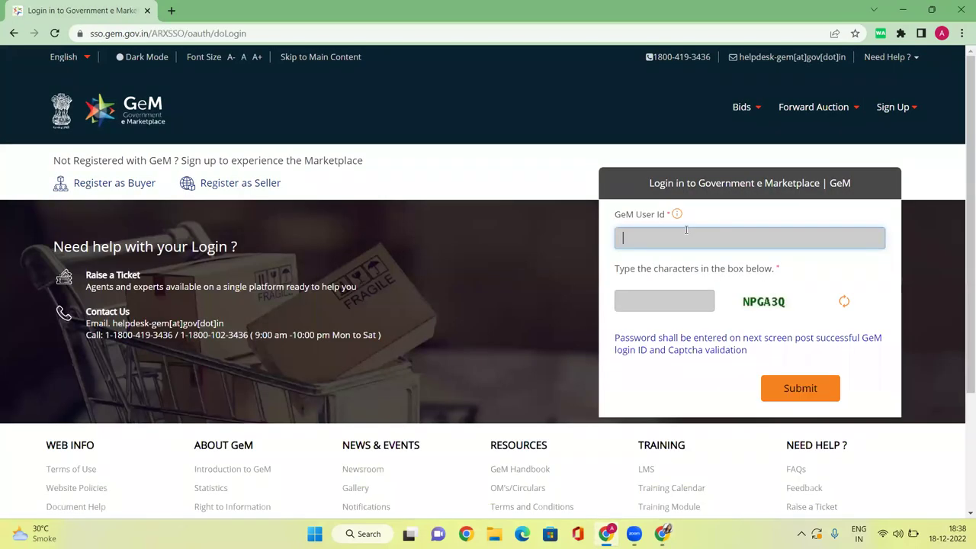
Enter the reseller's GeM user ID and the captcha characters, and submit them.
type("dityaa")
key("Tab")
key("Caps_Lock")
type("N")
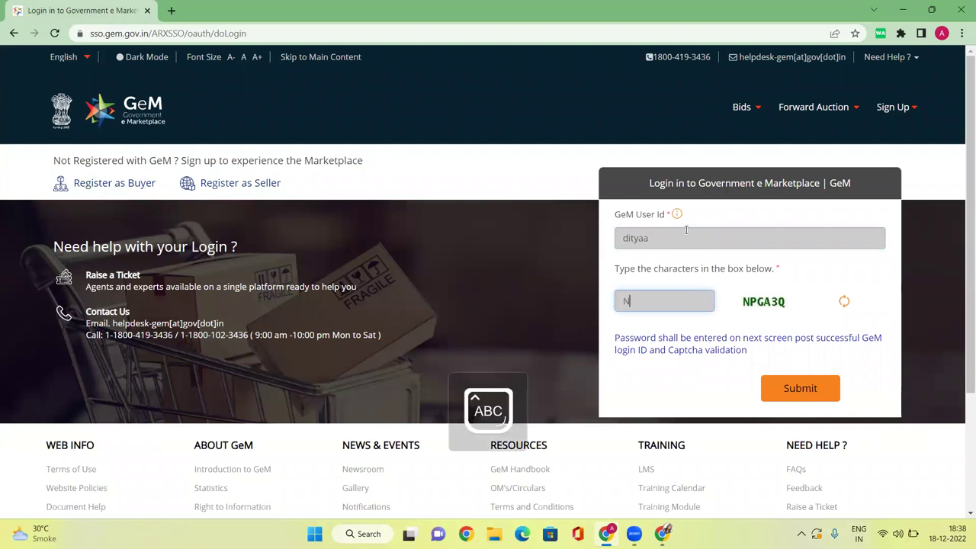
type("PGA3Q")
left_click(794, 388)
Sign in to the reseller account, filling the account password from the saved passwords.
left_click(657, 328)
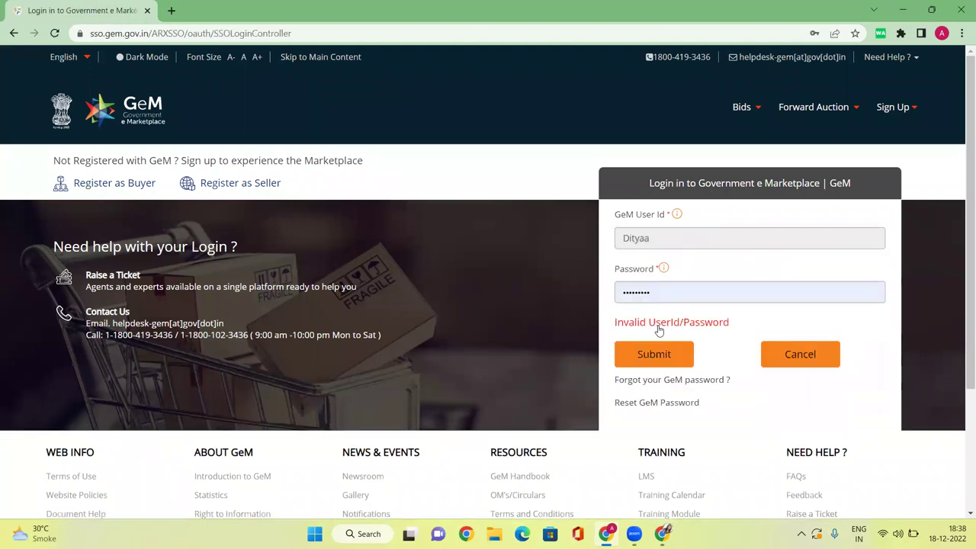
left_click(664, 298)
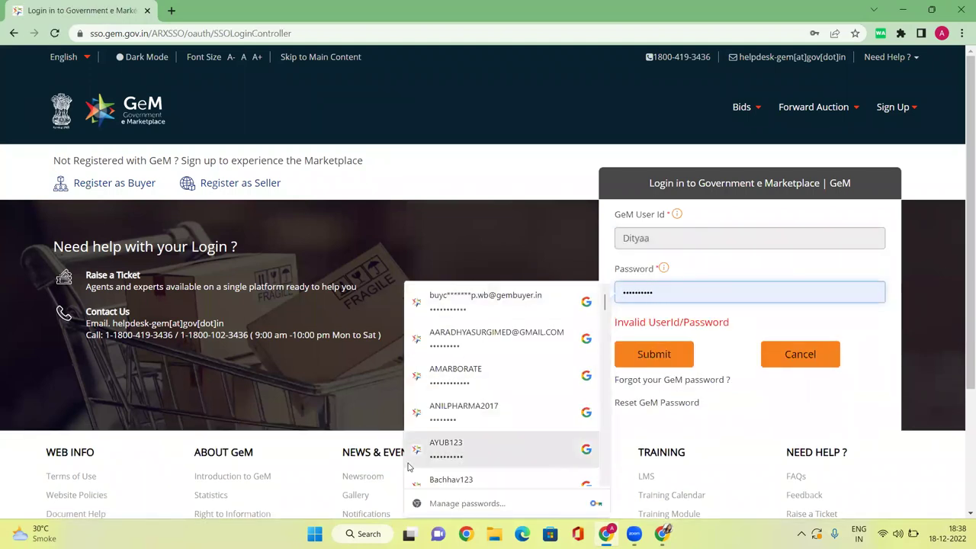
scroll(410, 467, "down", 1)
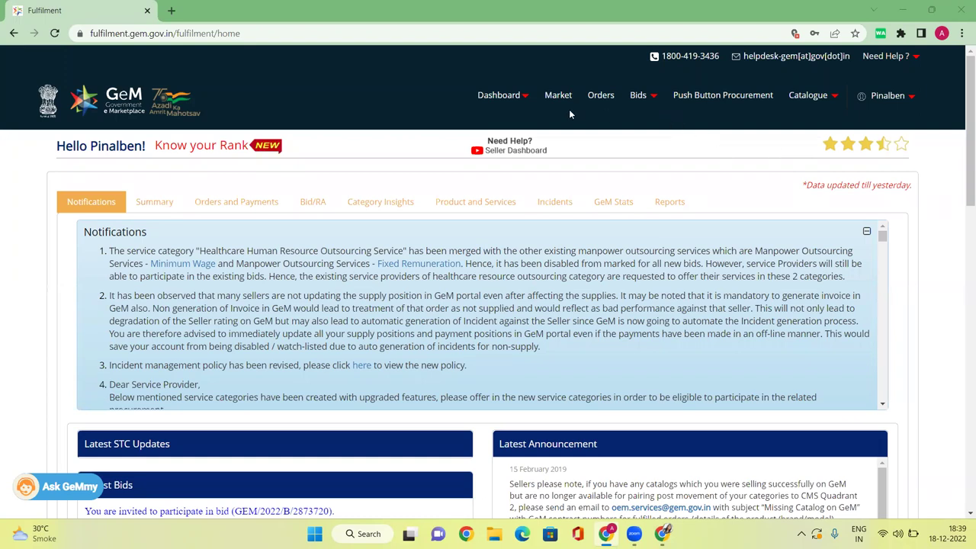
Open the seller account's profile and go to the Reseller Panel under My Actions.
left_click(911, 101)
left_click(855, 119)
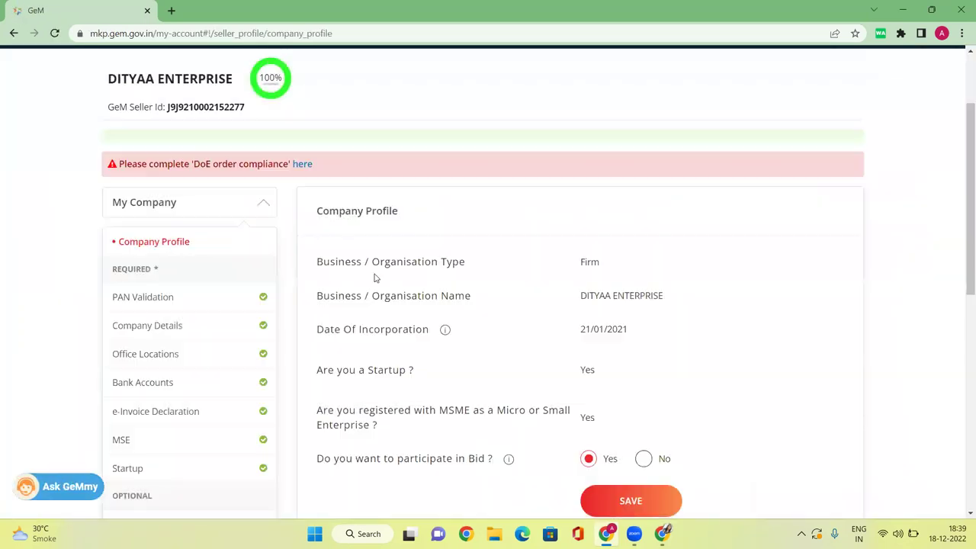
scroll(200, 324, "down", 2)
scroll(191, 330, "down", 1)
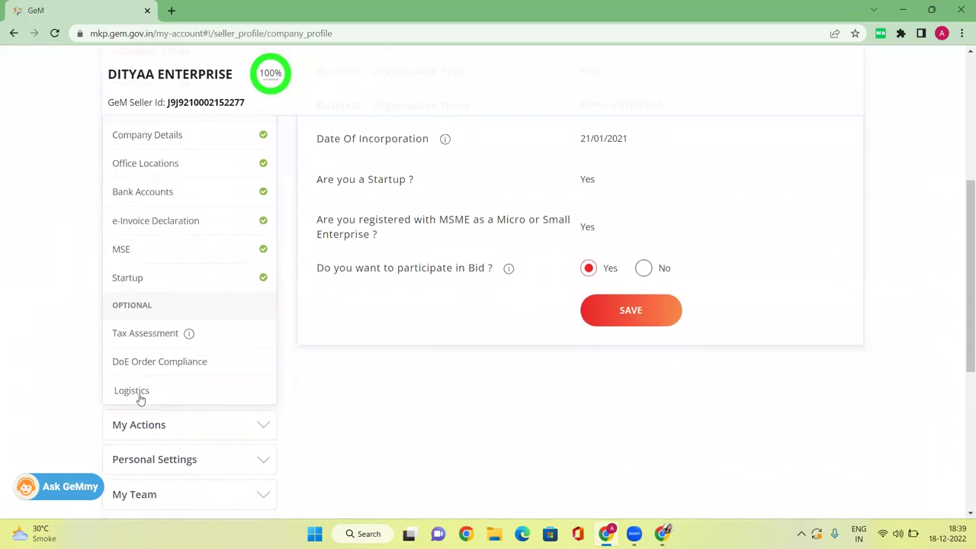
scroll(181, 331, "down", 2)
left_click(174, 299)
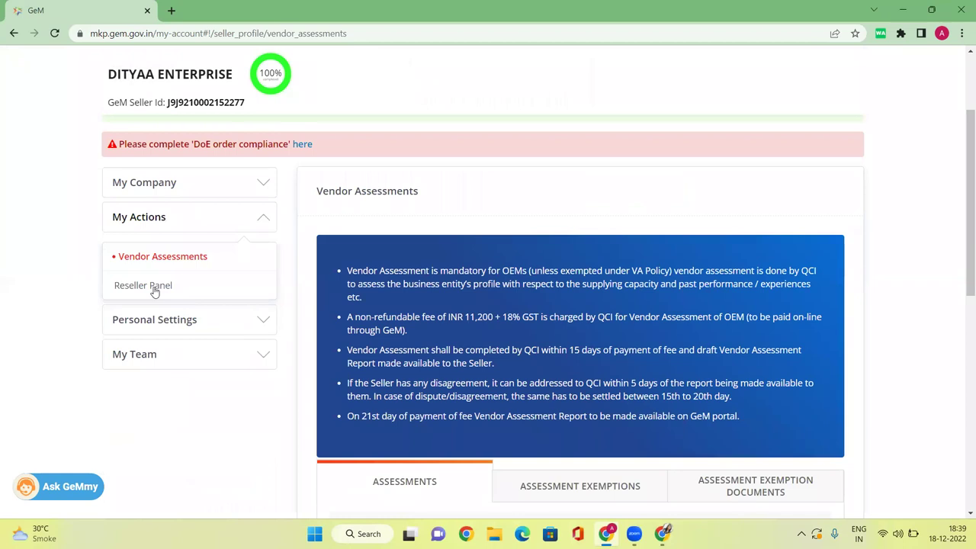
left_click(151, 290)
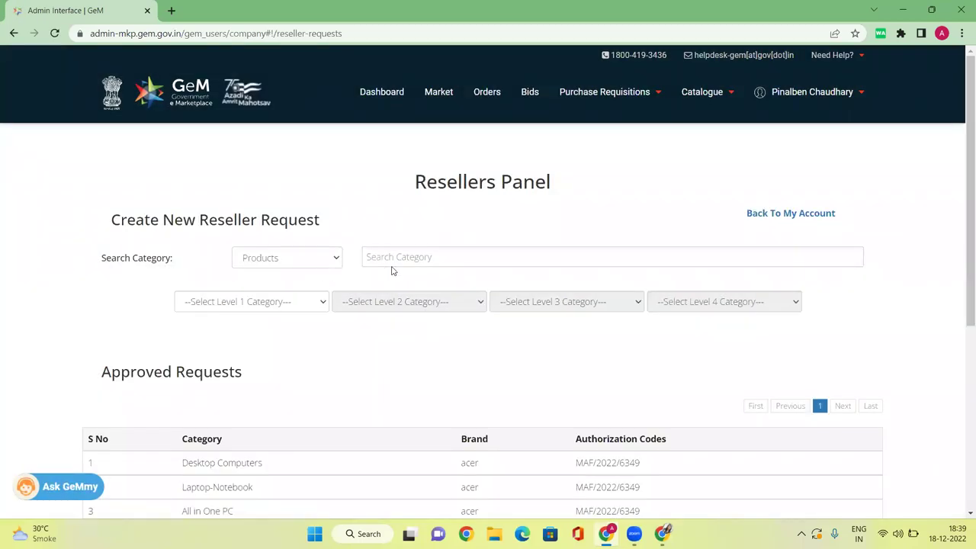
Copy the category name Dehumidifier from the OEM window and choose Humidity control>>Dehumidifier as the new reseller request's category.
left_click(397, 258)
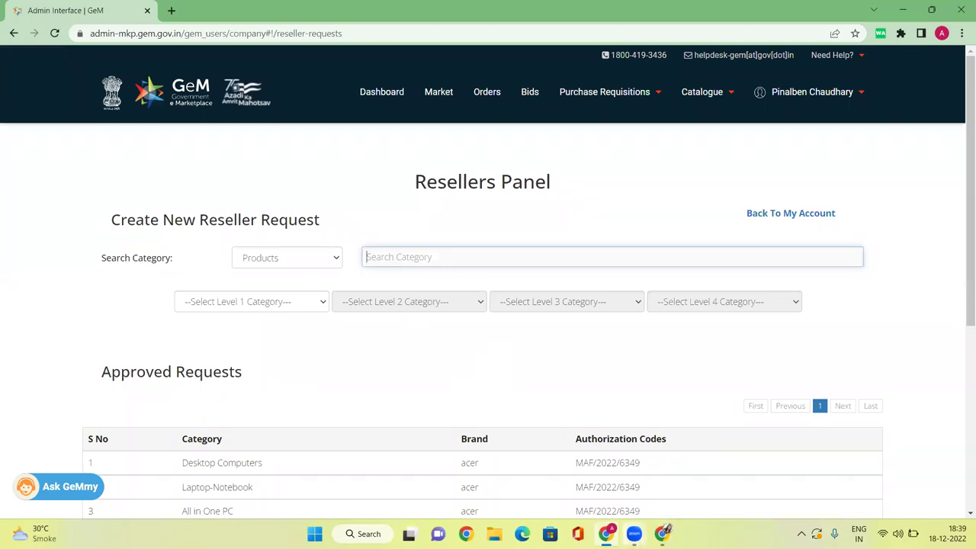
mouse_move(657, 534)
left_click(660, 464)
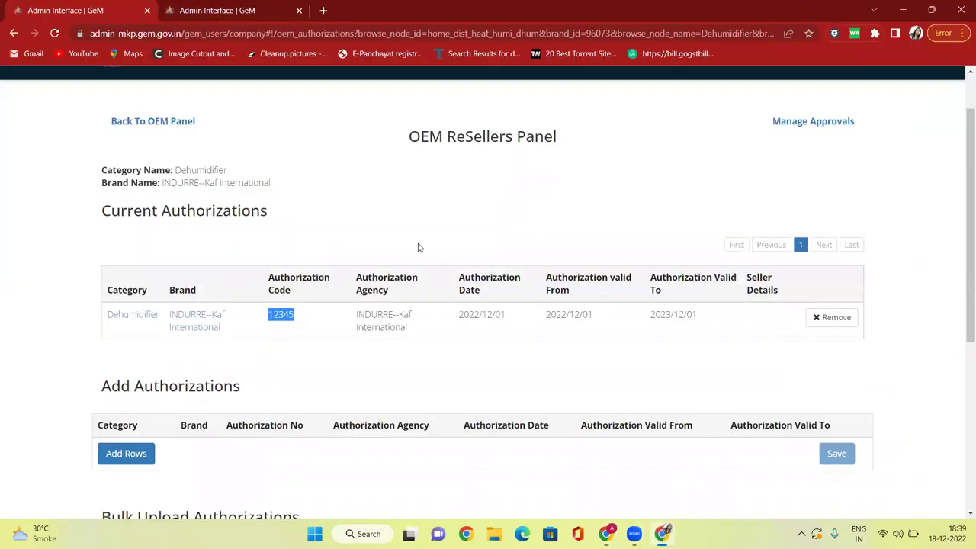
left_click(320, 354)
left_click_drag(105, 326, 159, 324)
key("ctrl+c")
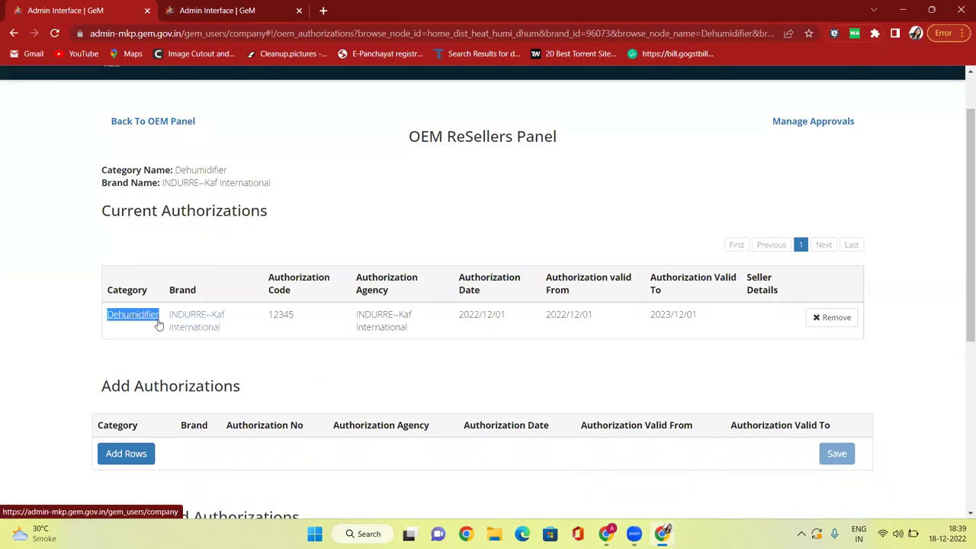
key("alt+Tab")
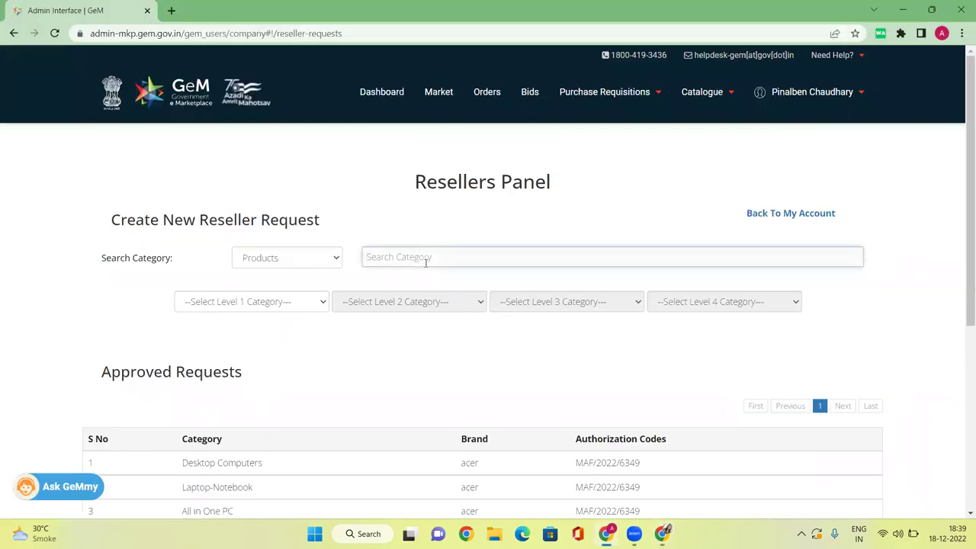
key("ctrl+v")
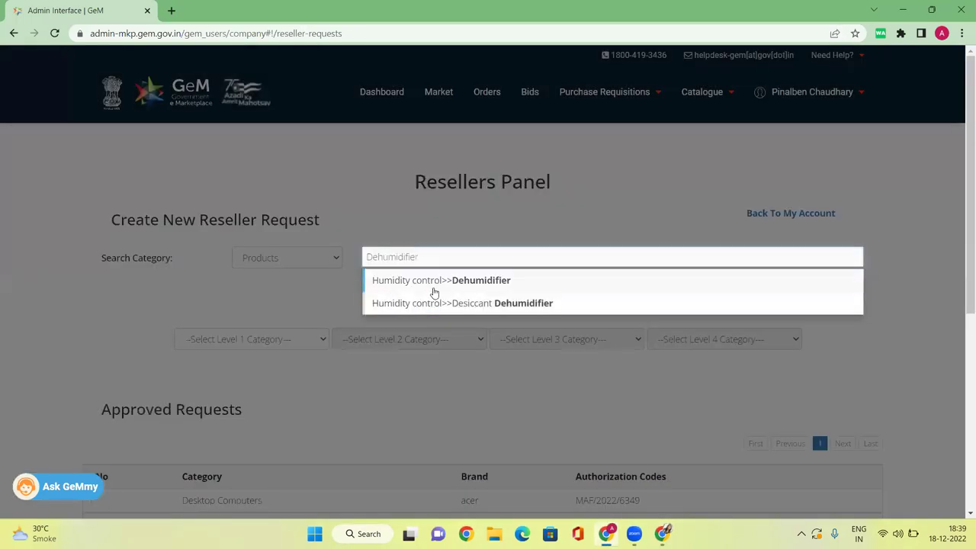
left_click(474, 282)
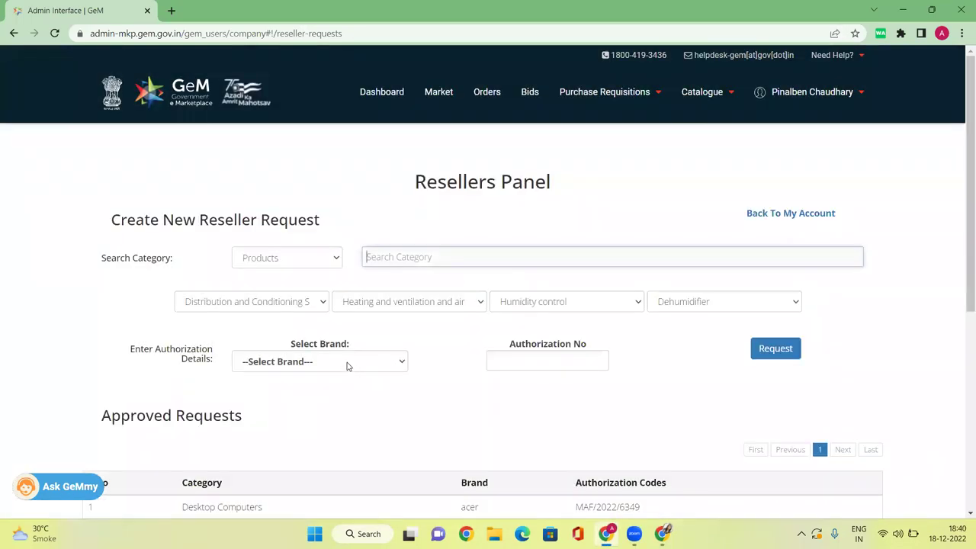
Choose INDURRE--Kaf International as the brand, enter authorization number 12345, and submit the reseller request.
left_click(349, 364)
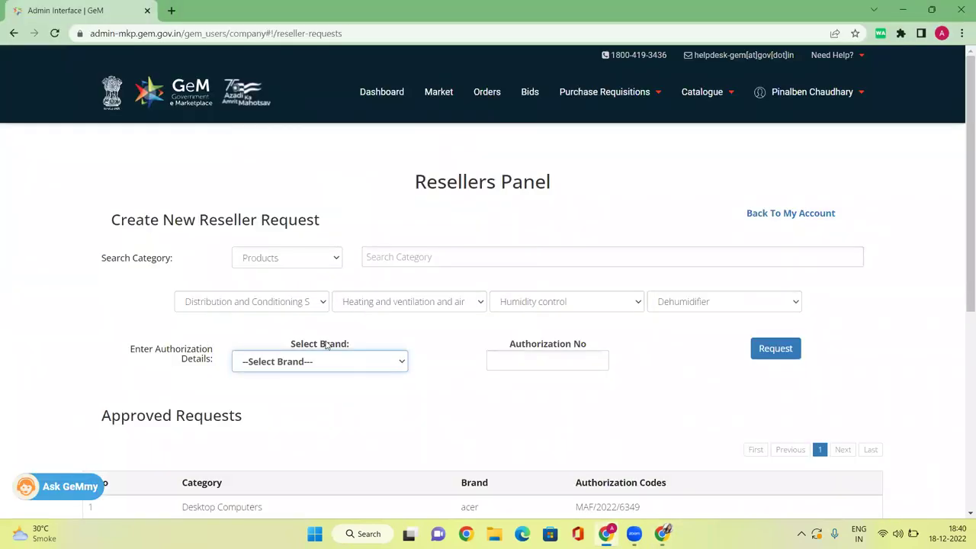
left_click(319, 363)
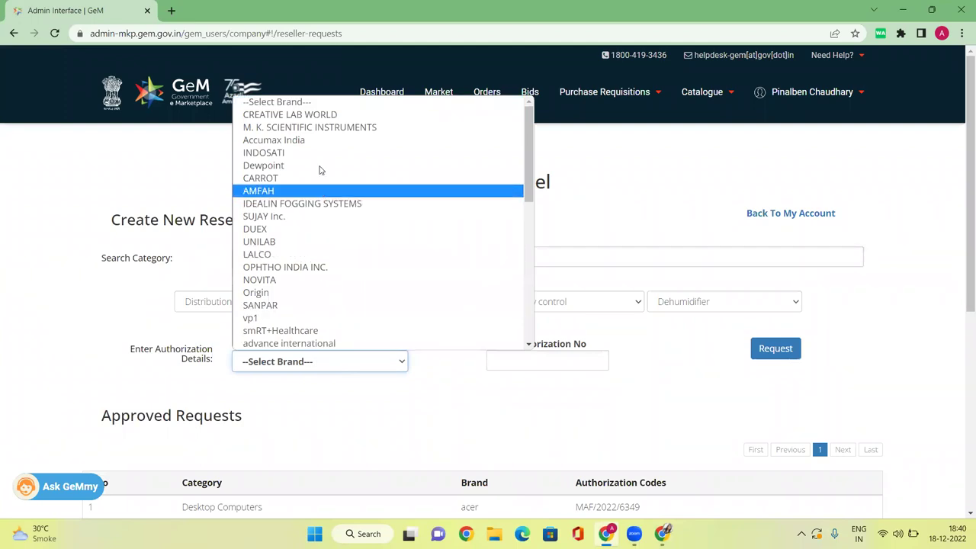
key("i")
key("i")
key("i")
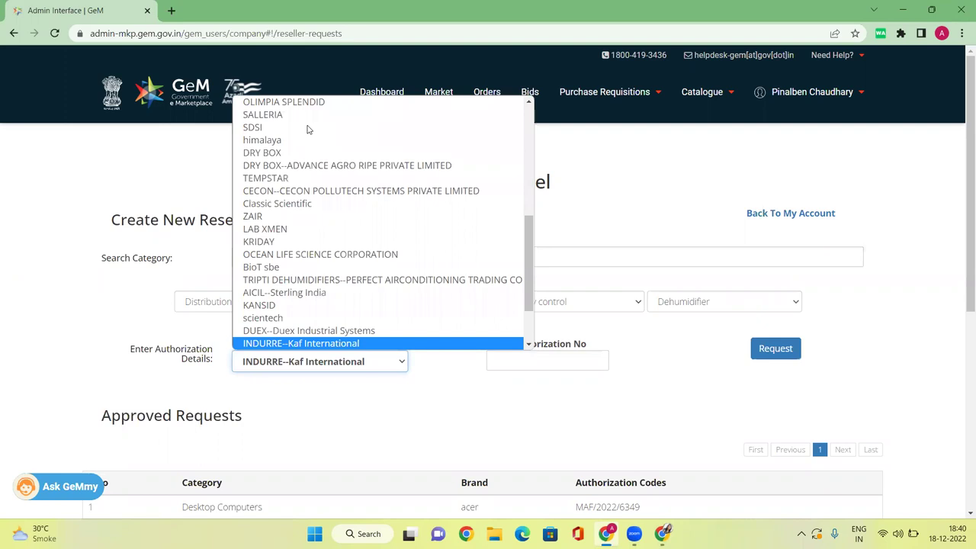
key("Return")
left_click(537, 364)
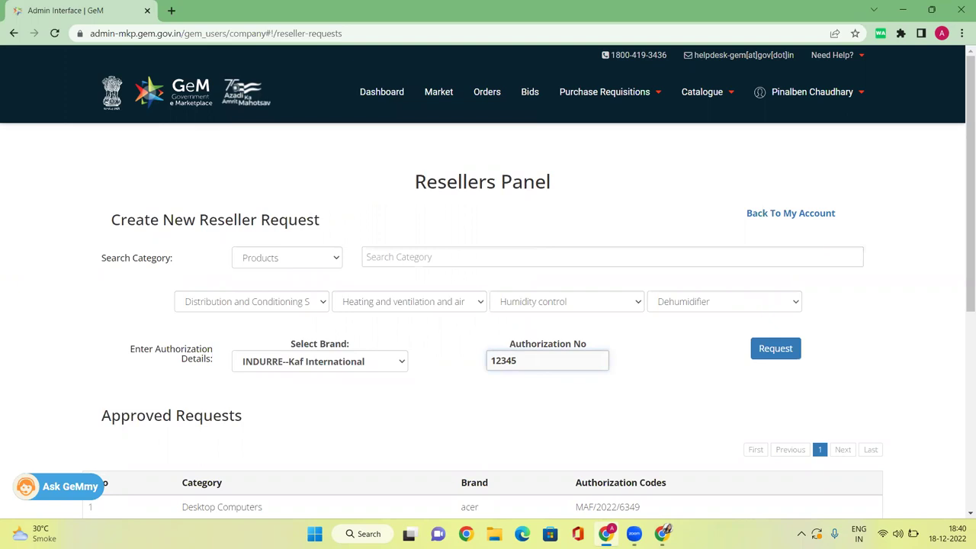
left_click(778, 353)
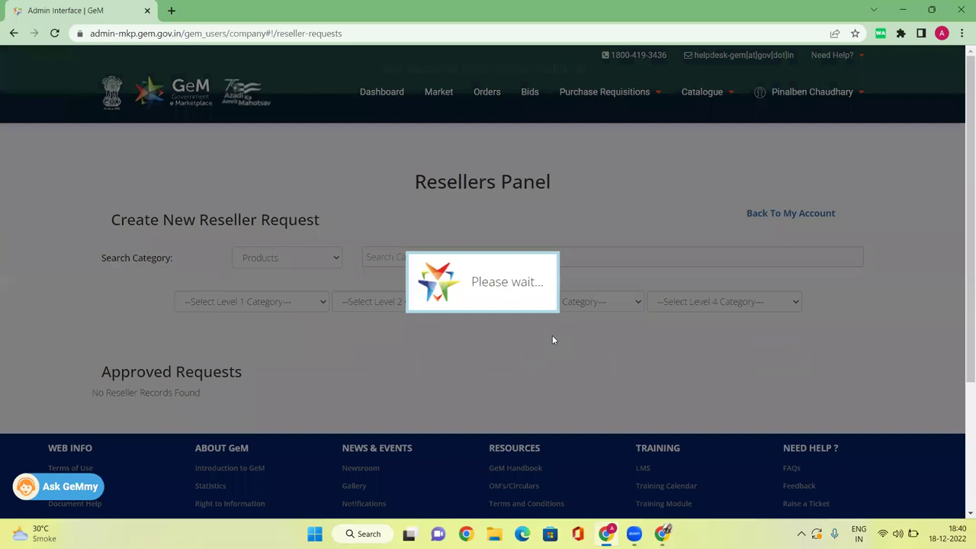
Check the Dehumidifier entry, its brand and its authorization code in the Approved Requests table.
scroll(549, 308, "down", 4)
left_click_drag(198, 220, 720, 224)
left_click(451, 255)
left_click_drag(216, 226, 153, 223)
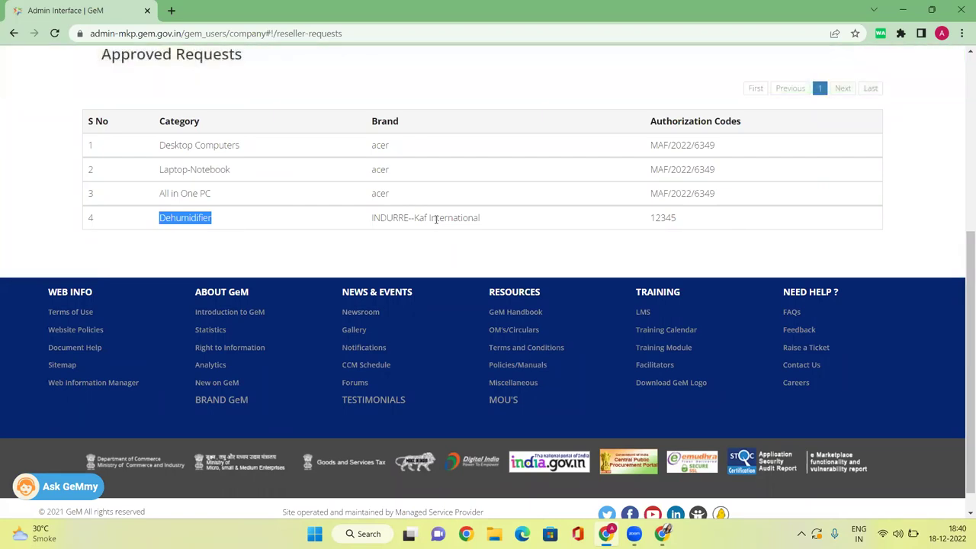
scroll(530, 226, "up", 4)
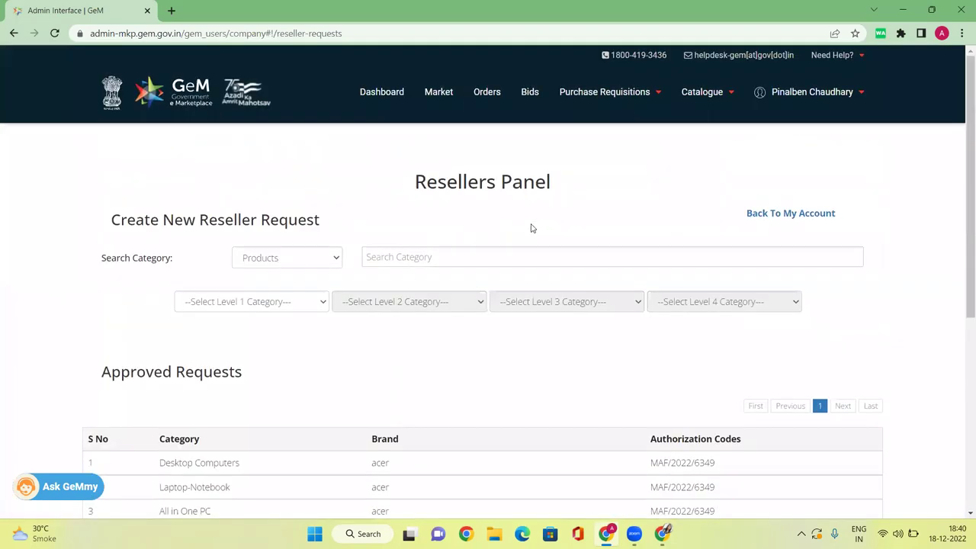
Go to the GeM market and search for the Humidity control>>Dehumidifier category.
left_click(441, 99)
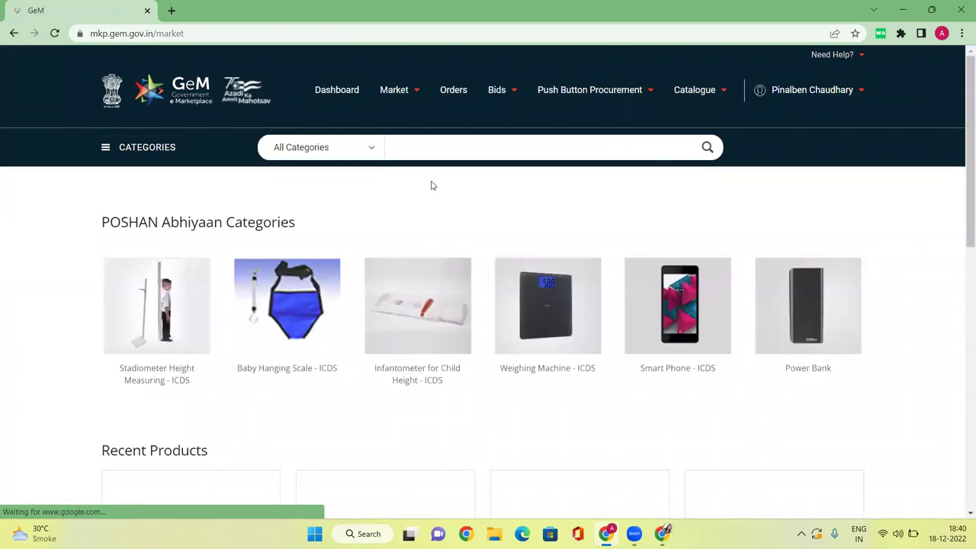
left_click(438, 150)
type("Dehumidifier")
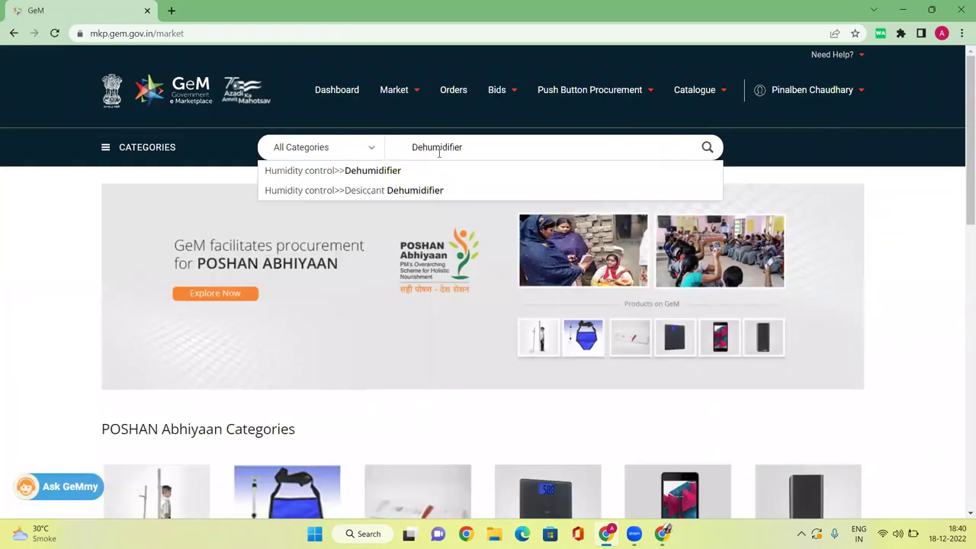
left_click(377, 175)
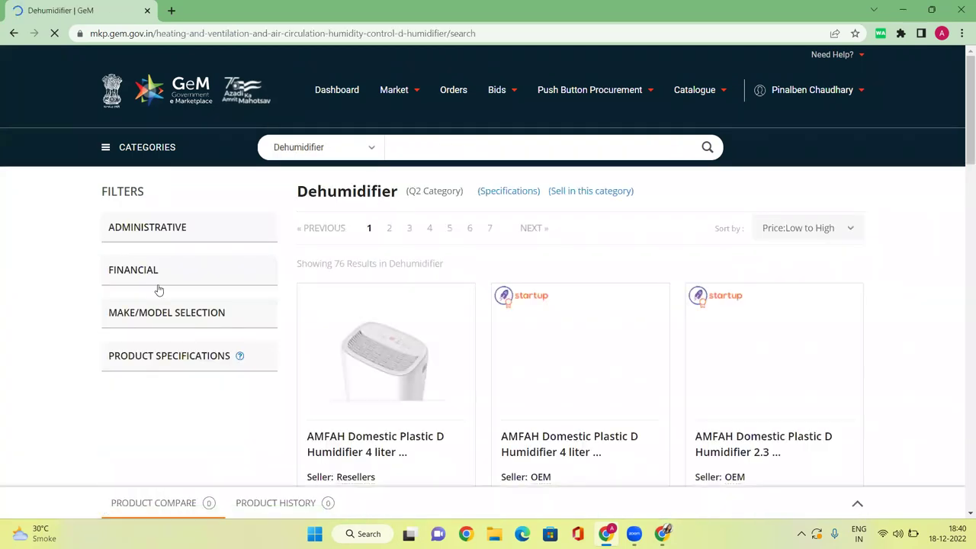
Filter the Dehumidifier products by the brand INDURRE--Kaf International.
scroll(198, 251, "down", 2)
left_click(249, 197)
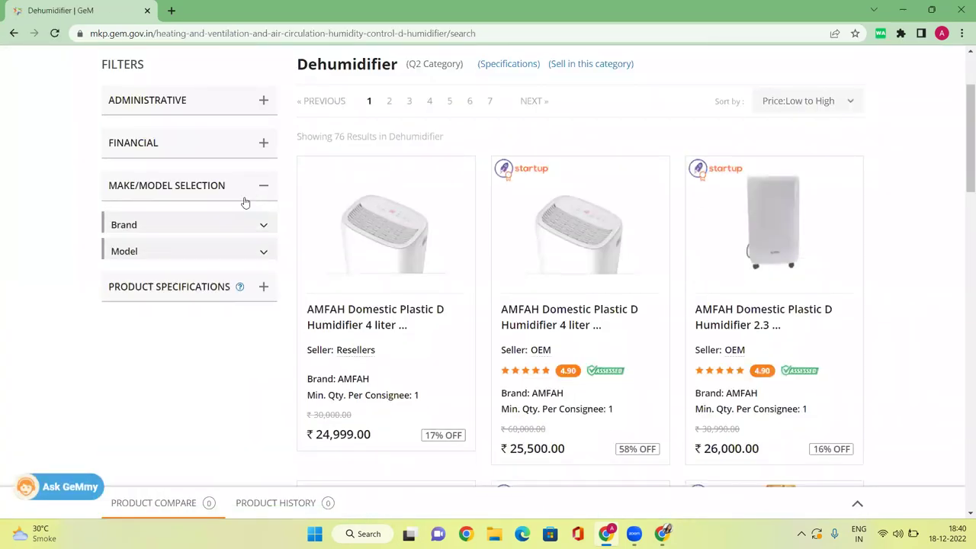
left_click(192, 231)
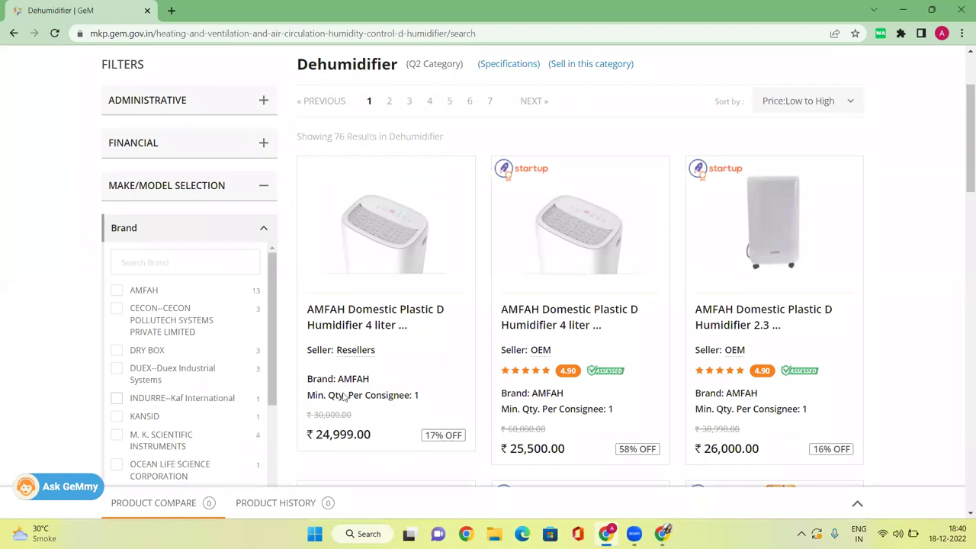
left_click(181, 397)
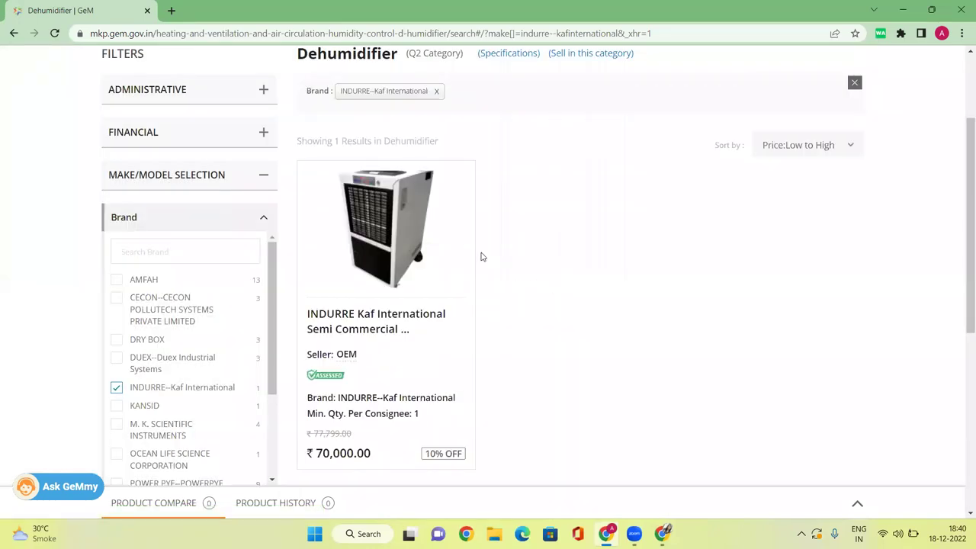
Open the INDURRE Kaf International Semi Commercial product page and examine its details and the option to sell the item.
scroll(481, 257, "down", 2)
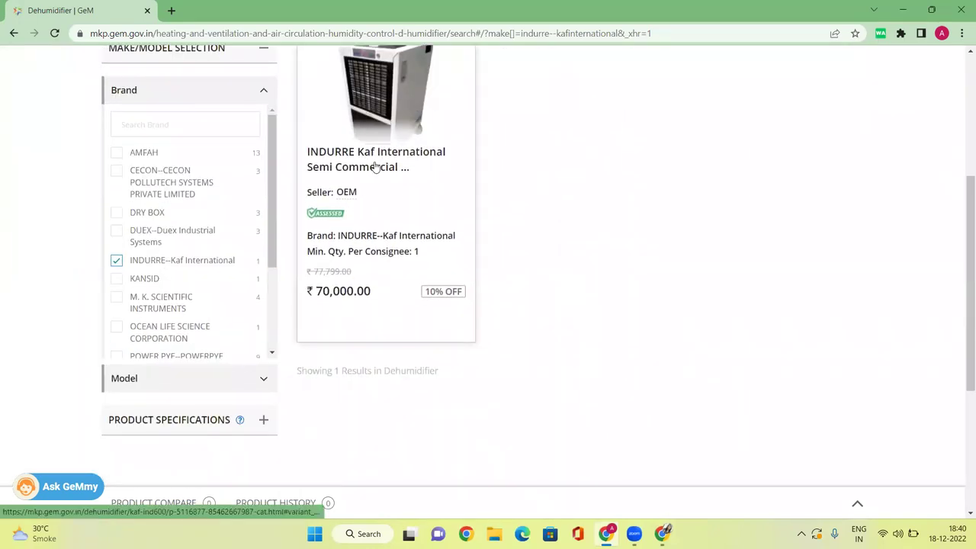
scroll(562, 176, "up", 5)
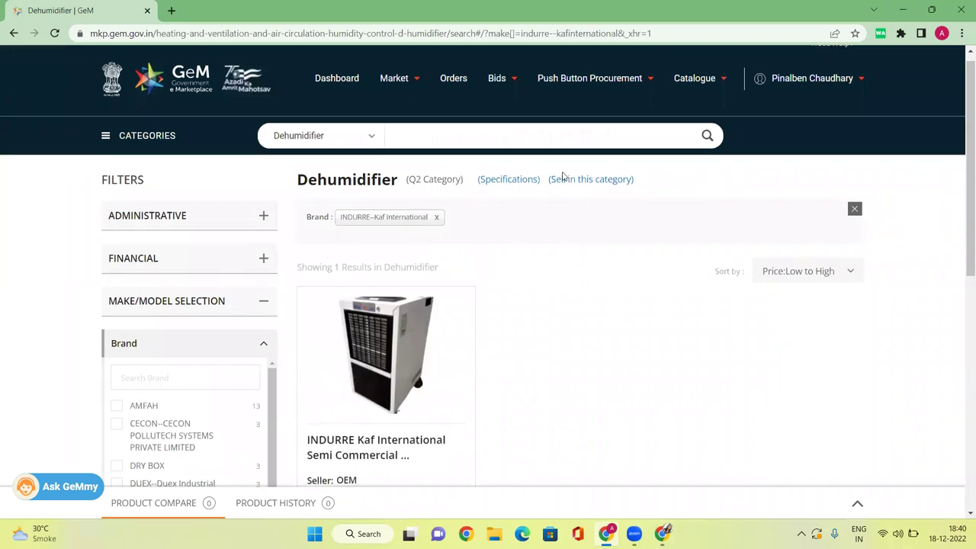
scroll(562, 175, "down", 2)
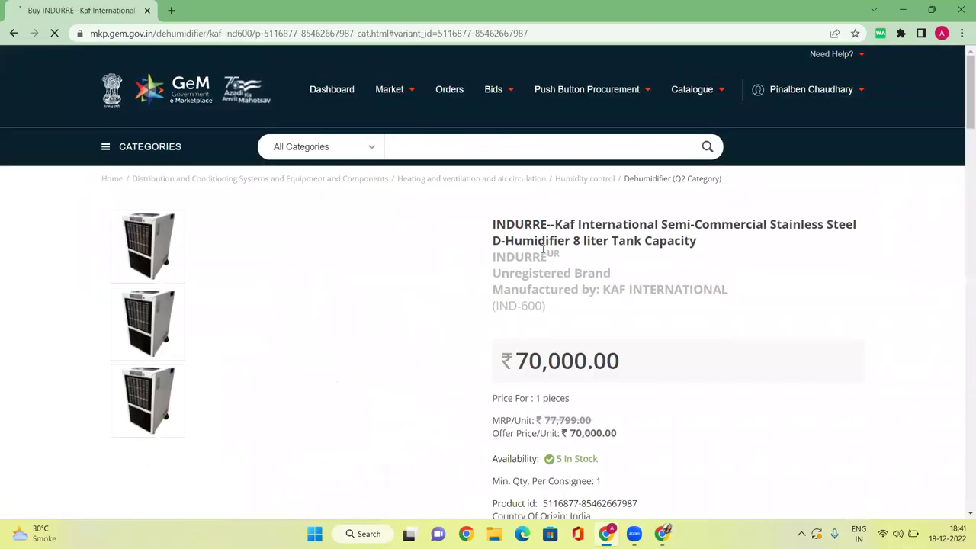
scroll(543, 249, "down", 4)
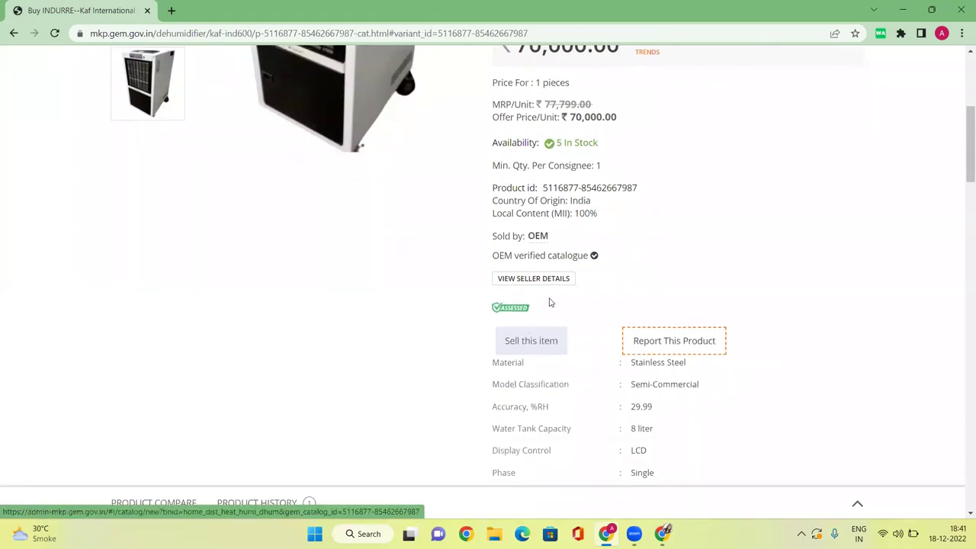
scroll(551, 303, "up", 3)
scroll(618, 424, "up", 2)
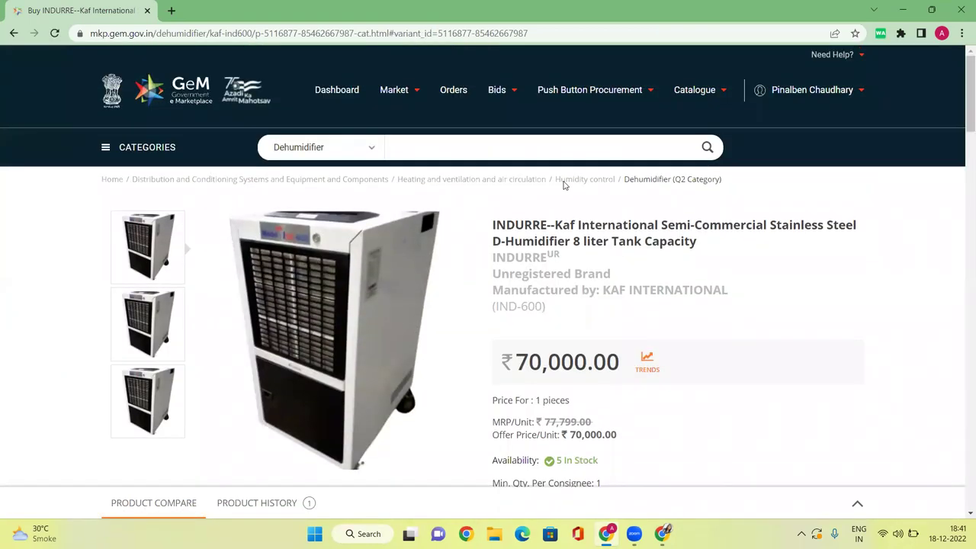
key("alt+Tab")
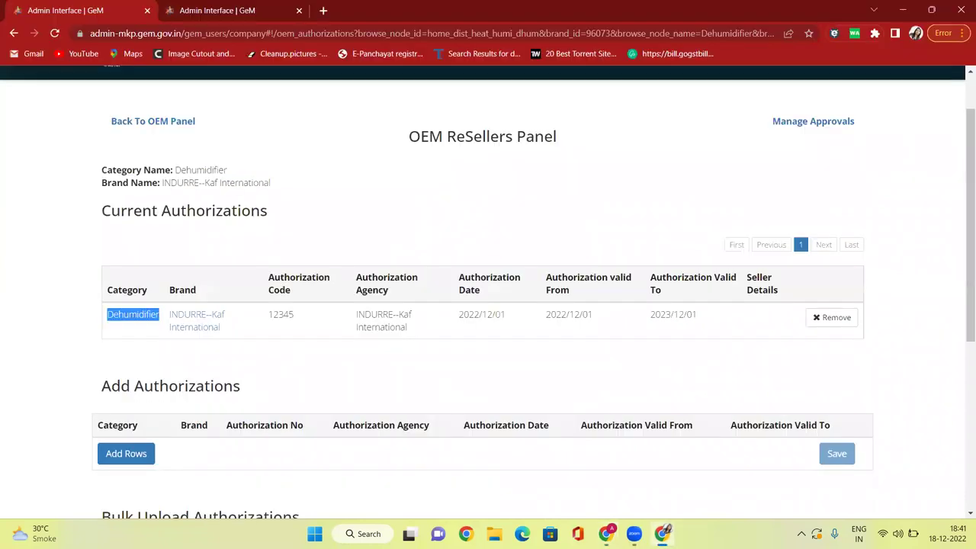
left_click(839, 323)
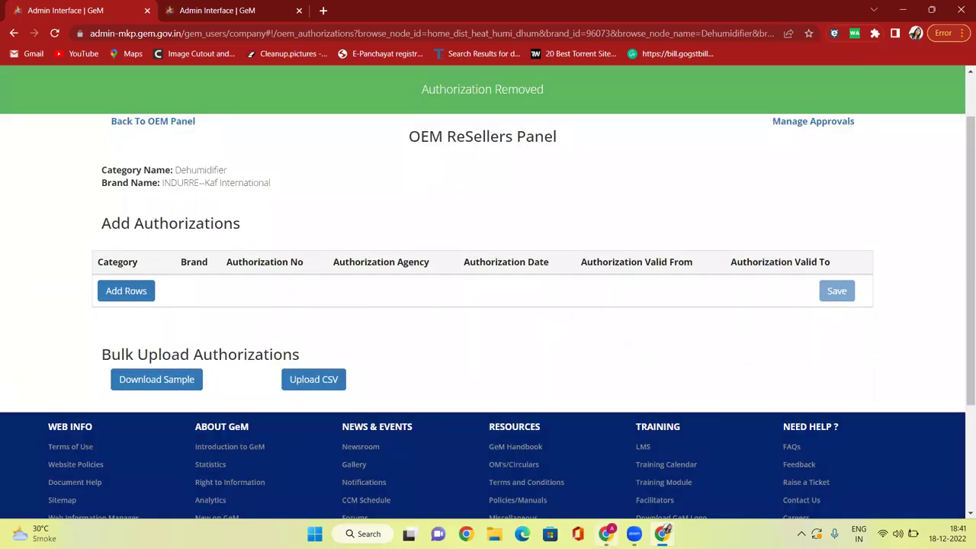
Return to the reseller account's window, reopen the Reseller Panel under My Actions, and check the Approved Requests list for the Dehumidifier entry.
left_click(608, 535)
mouse_move(839, 91)
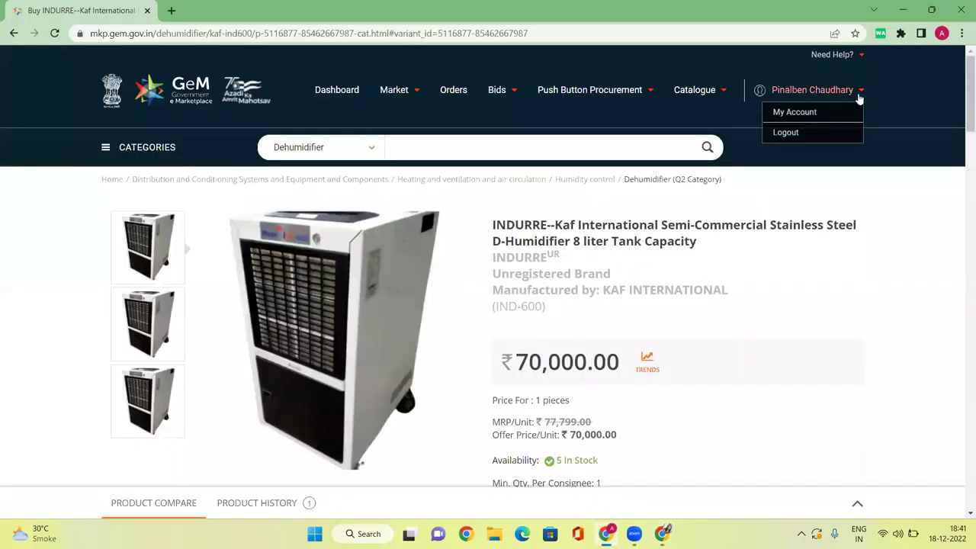
left_click(793, 113)
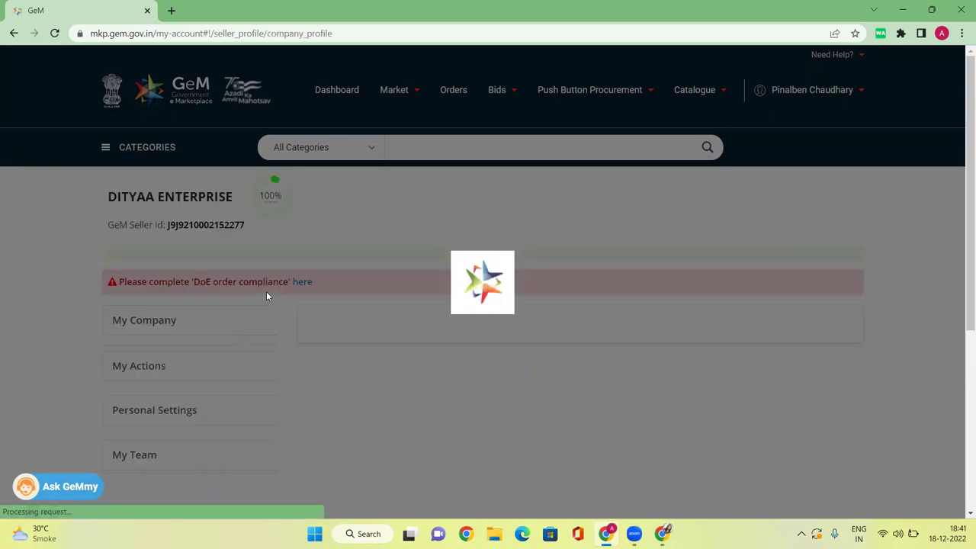
scroll(190, 301, "down", 5)
scroll(183, 328, "down", 1)
left_click(160, 363)
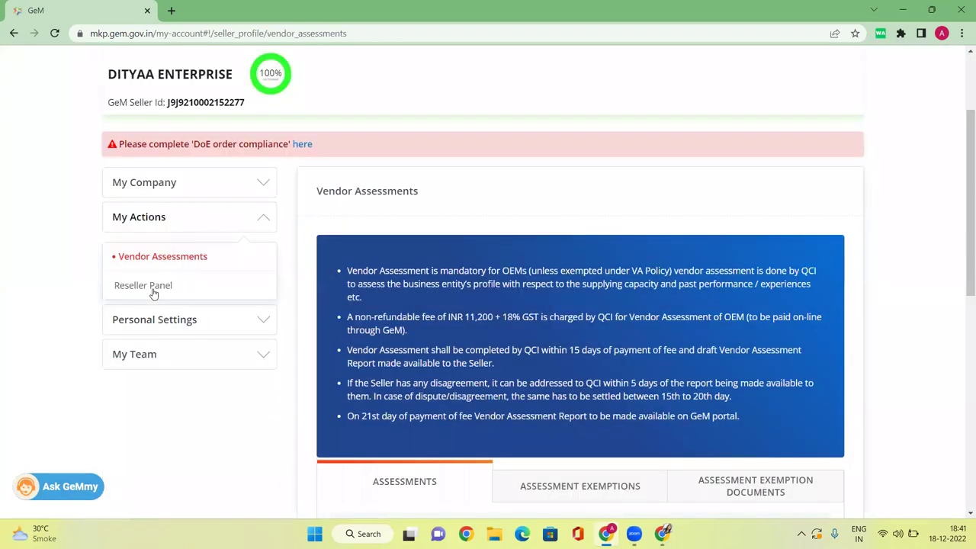
left_click(146, 290)
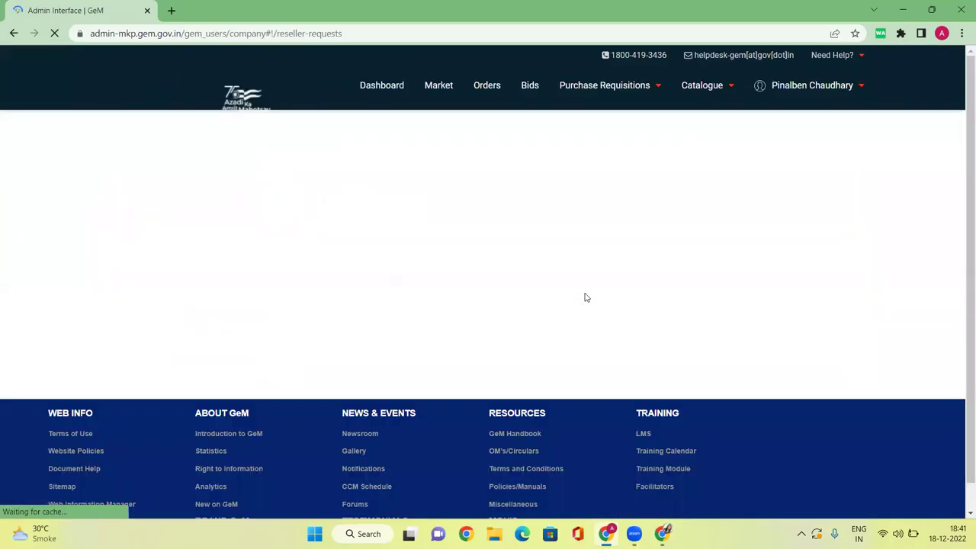
scroll(584, 297, "down", 3)
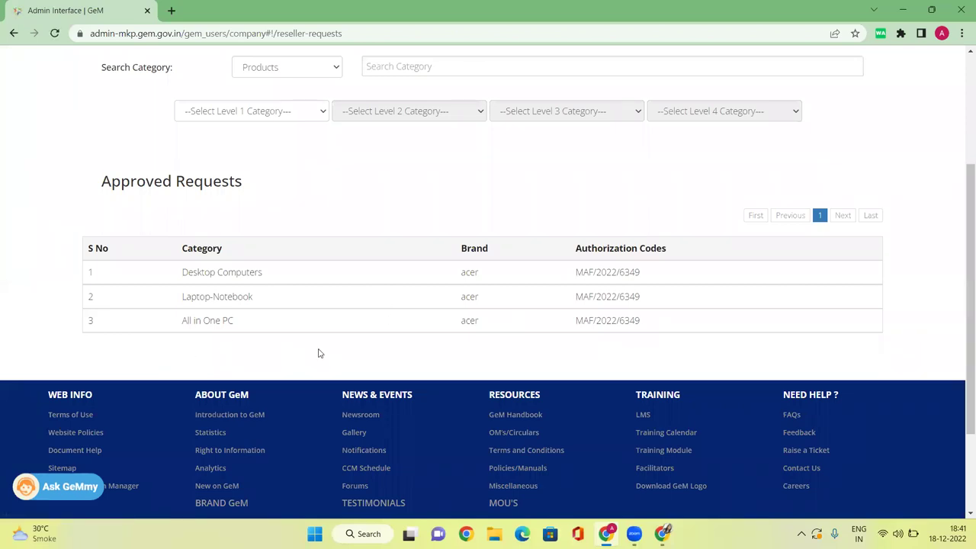
scroll(343, 349, "up", 3)
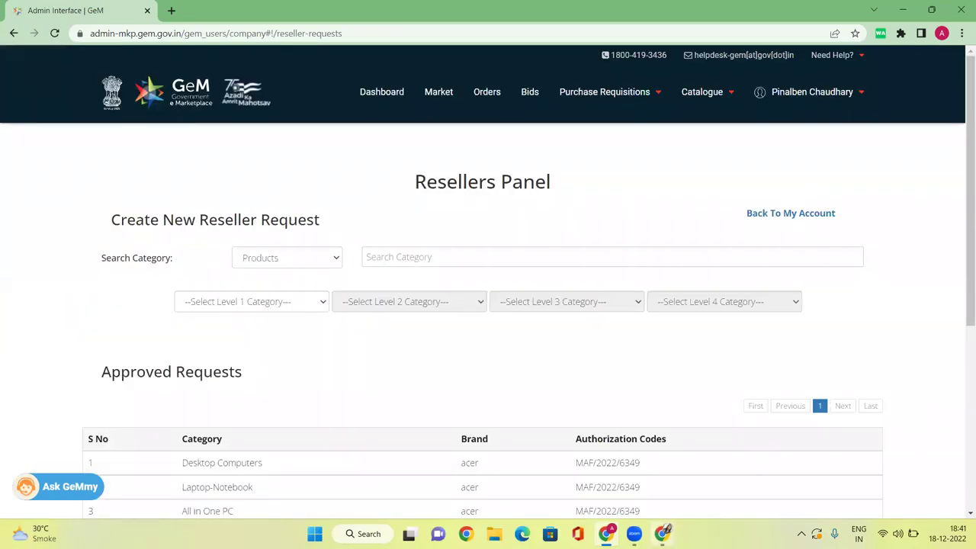
Switch back to the OEM window, open the search of the account's own product offerings, and list the draft products.
left_click(663, 533)
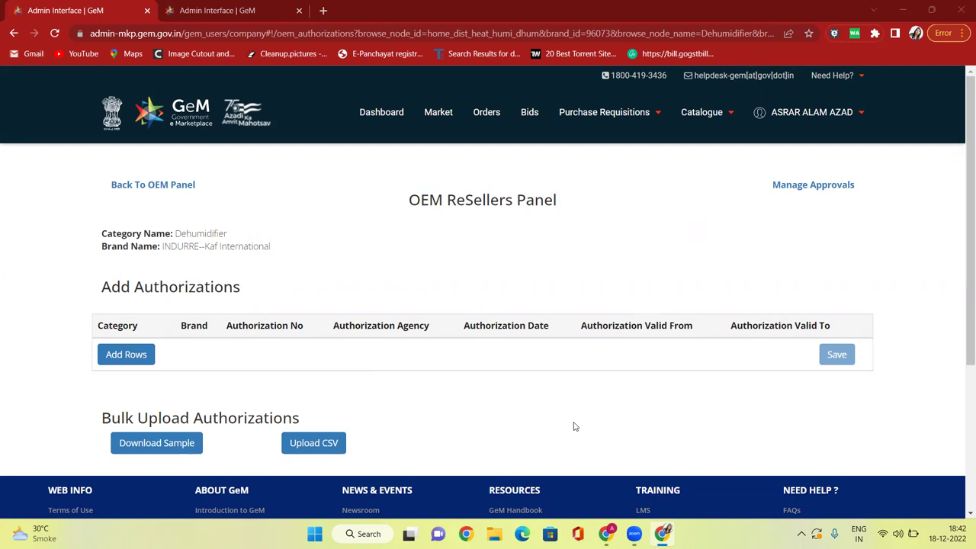
mouse_move(726, 122)
mouse_move(682, 132)
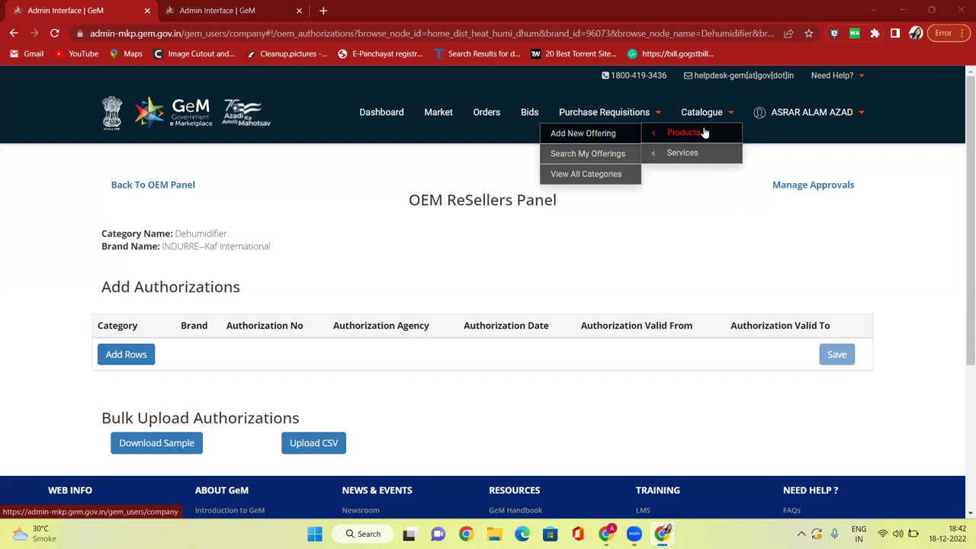
left_click(589, 159)
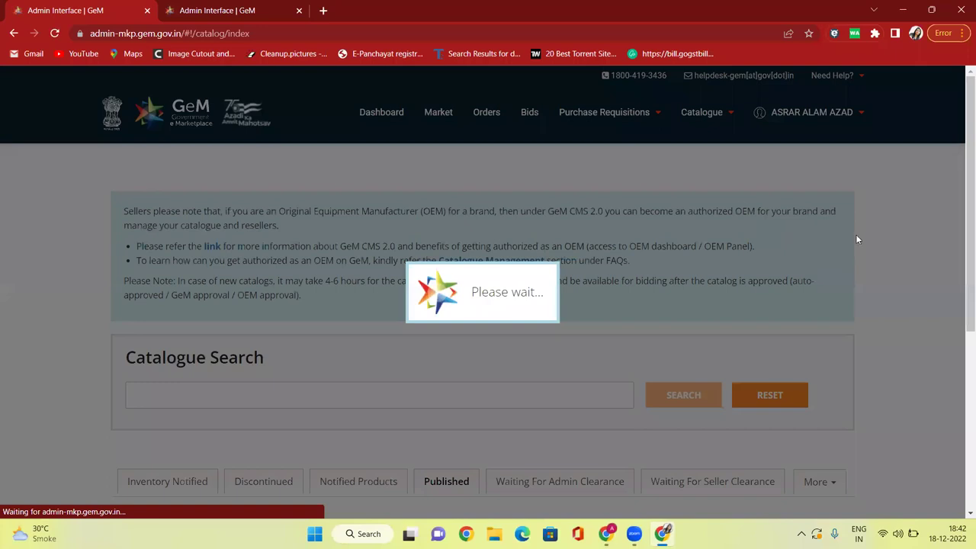
scroll(856, 234, "down", 3)
left_click(828, 230)
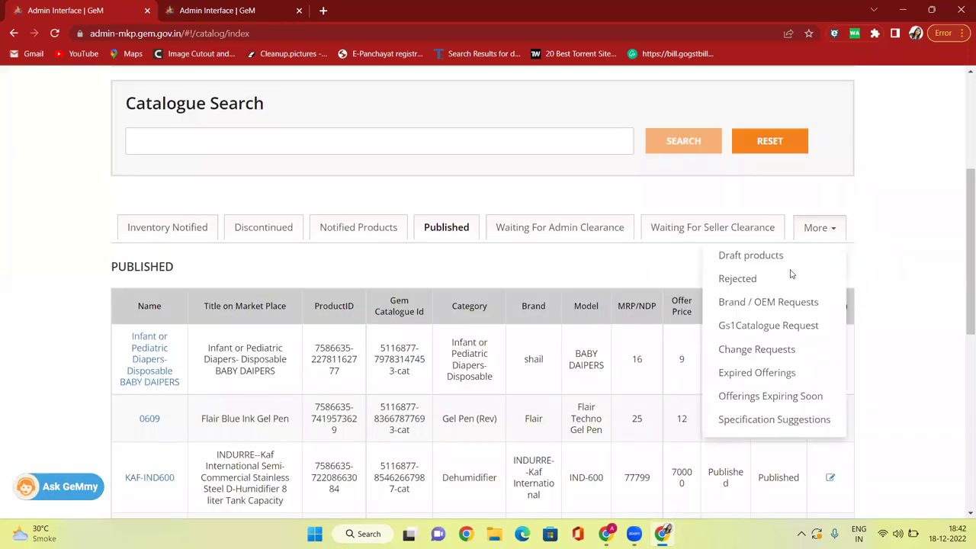
left_click(752, 255)
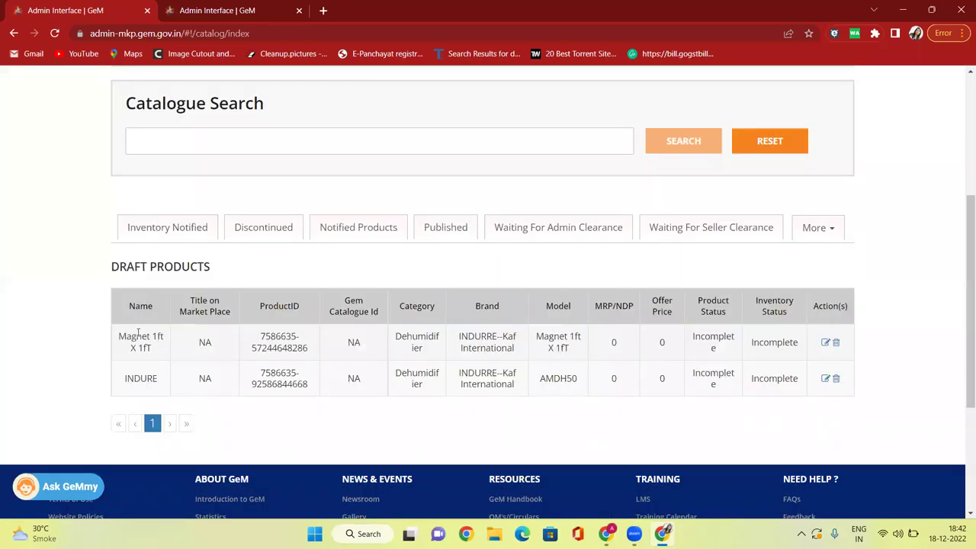
Open the draft product Magnet 1ft X 1fT for editing and expand its Catalogue Information section.
left_click_drag(127, 336, 188, 353)
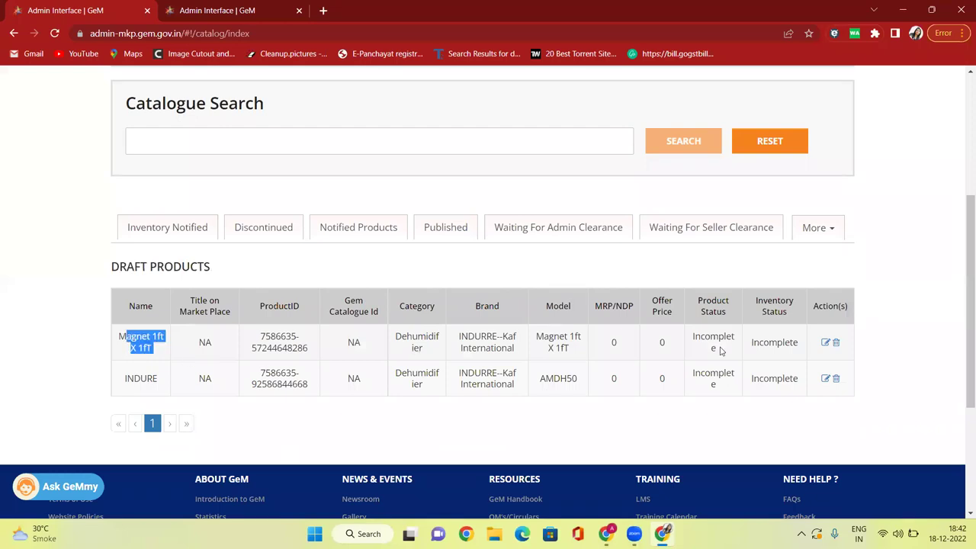
left_click(826, 343)
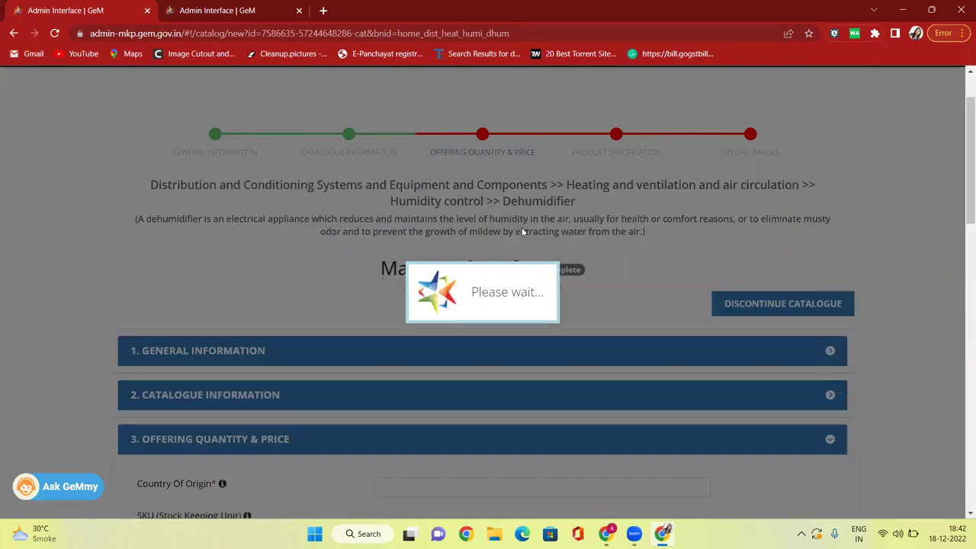
scroll(397, 267, "down", 5)
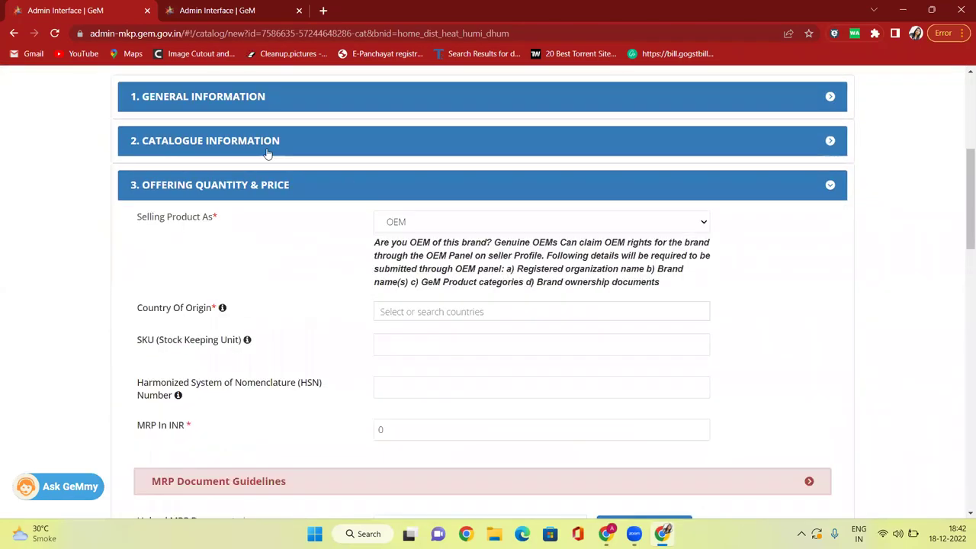
left_click(253, 141)
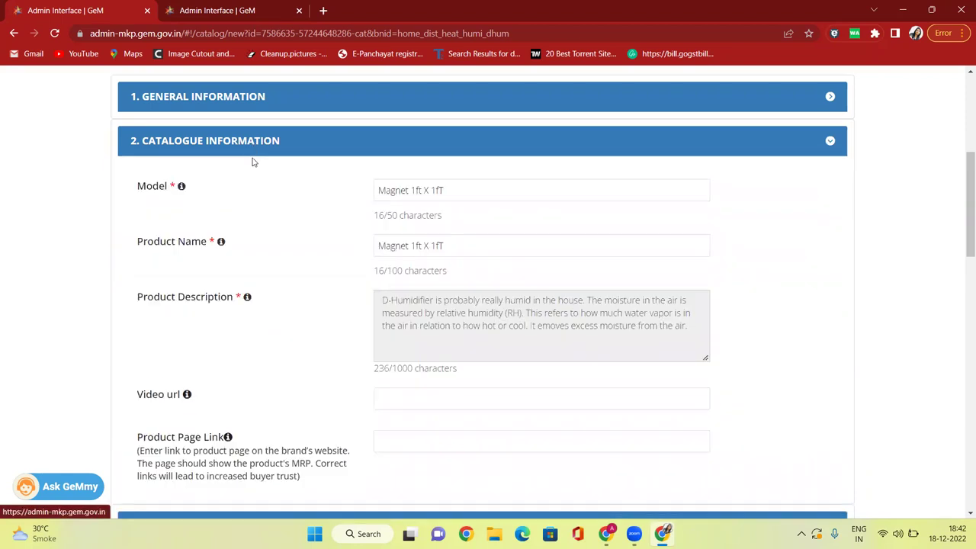
Expand the General Information section of the draft Magnet 1ft X 1fT and review its brand, golden parameters and remaining catalogue sections.
left_click(323, 190)
left_click(310, 104)
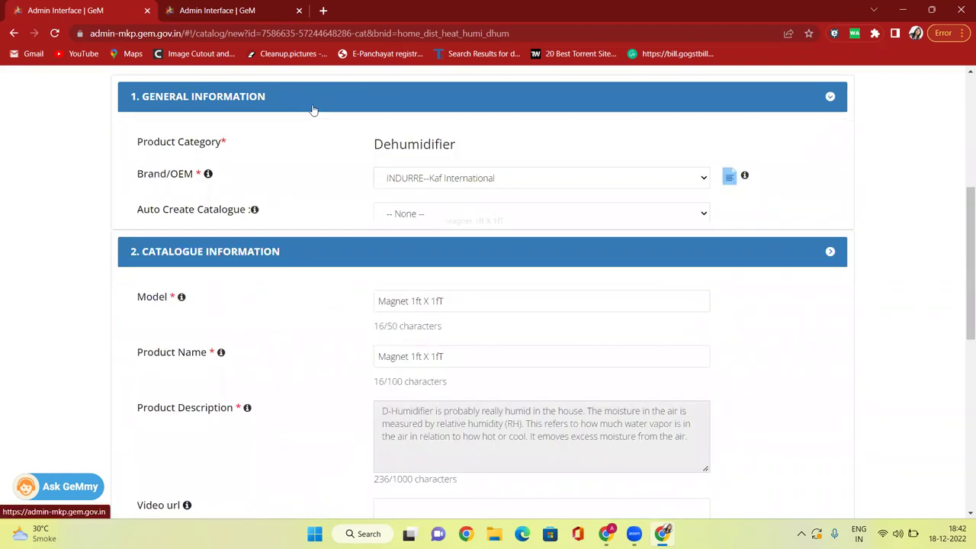
scroll(552, 232, "up", 3)
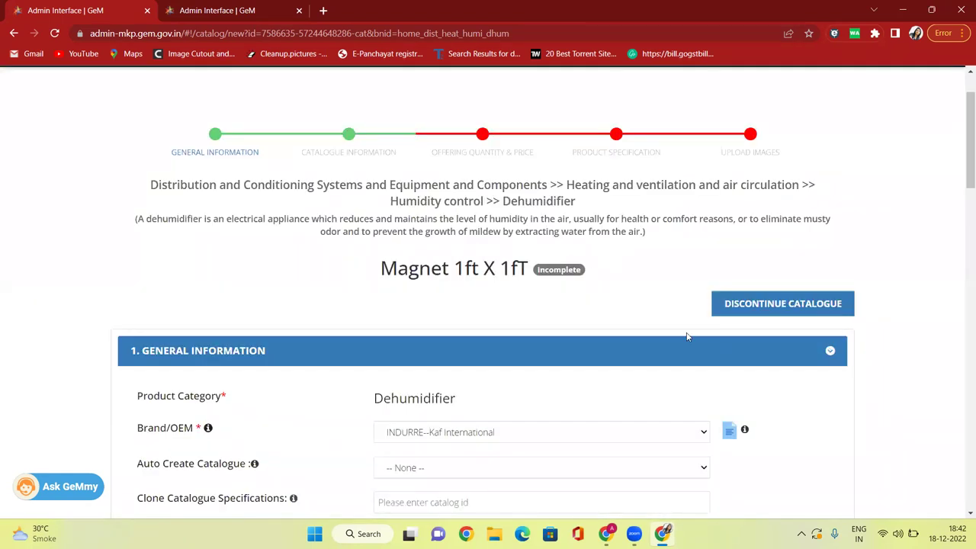
scroll(523, 336, "down", 15)
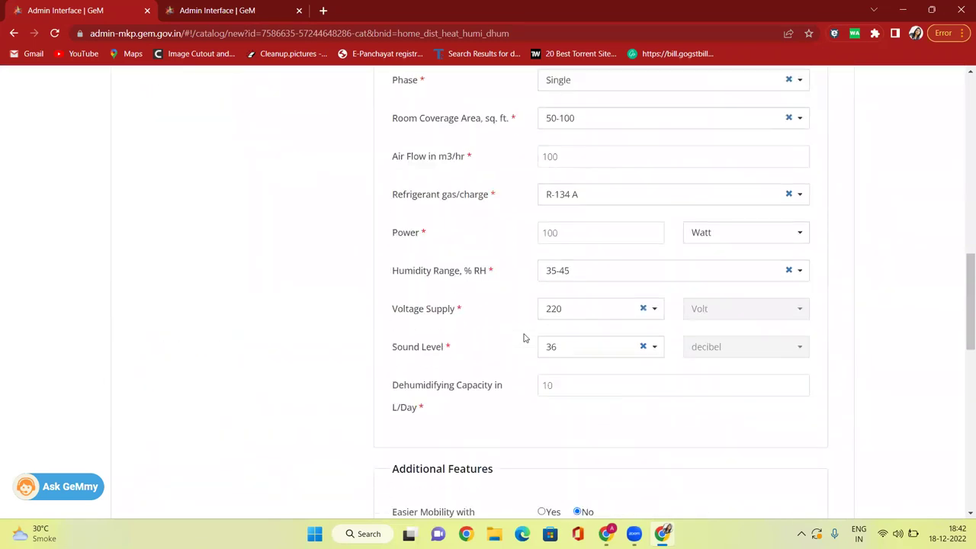
scroll(527, 338, "down", 5)
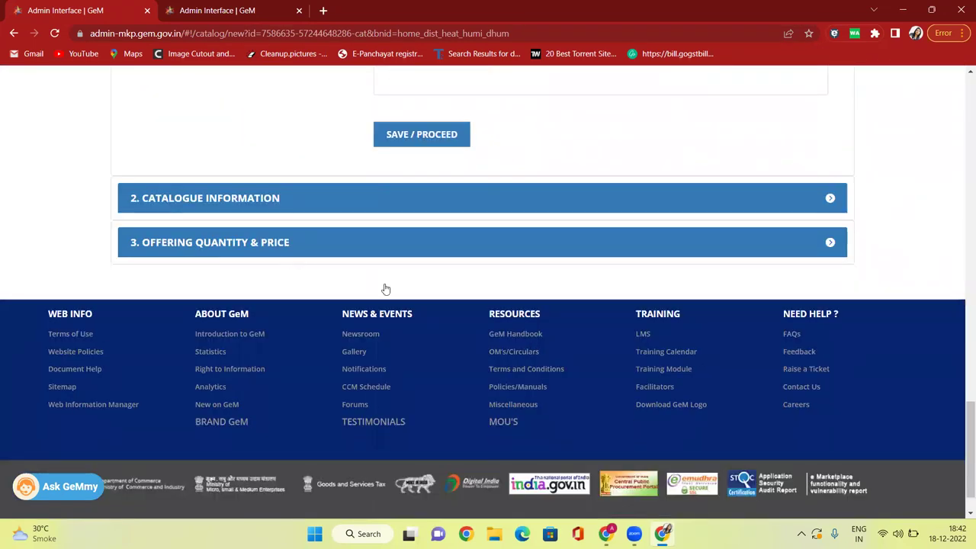
scroll(389, 286, "up", 10)
scroll(393, 286, "up", 10)
scroll(410, 175, "down", 2)
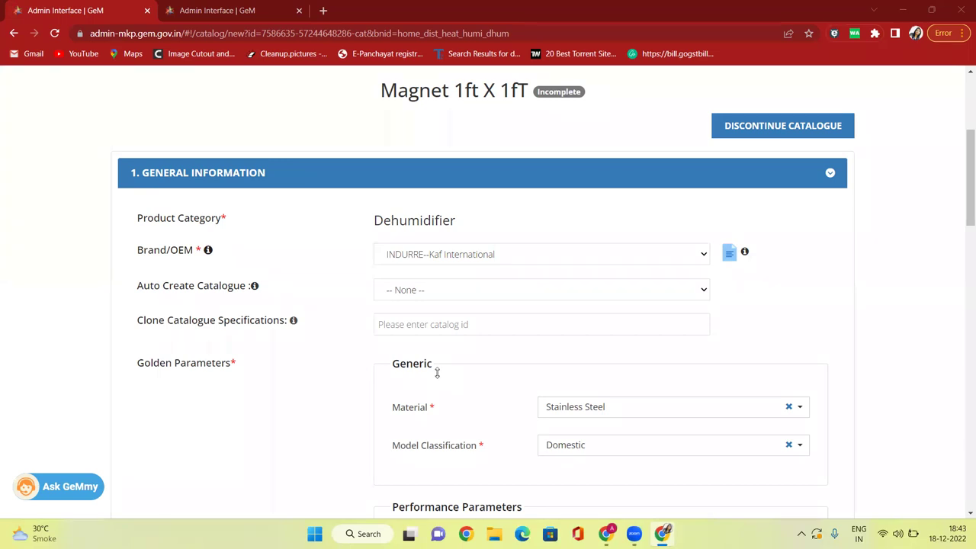
scroll(810, 242, "up", 3)
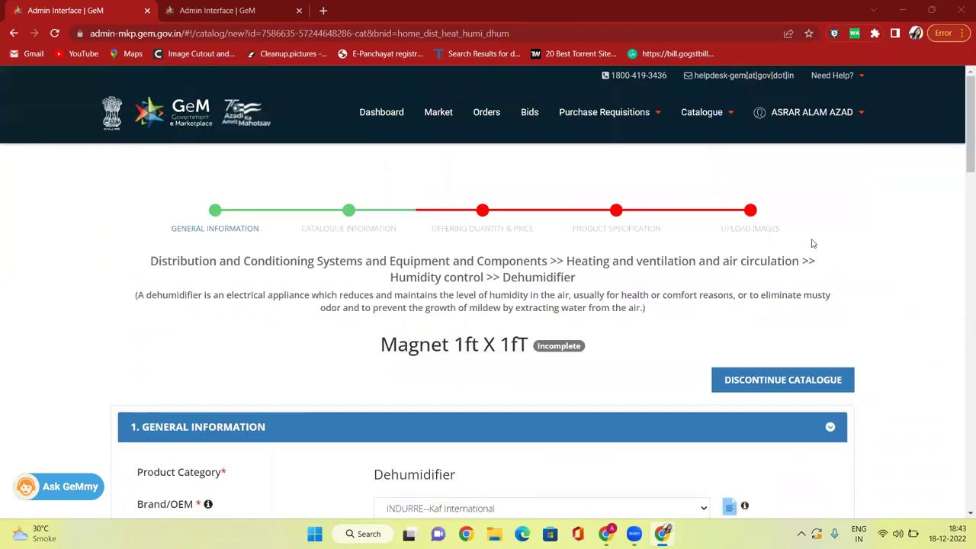